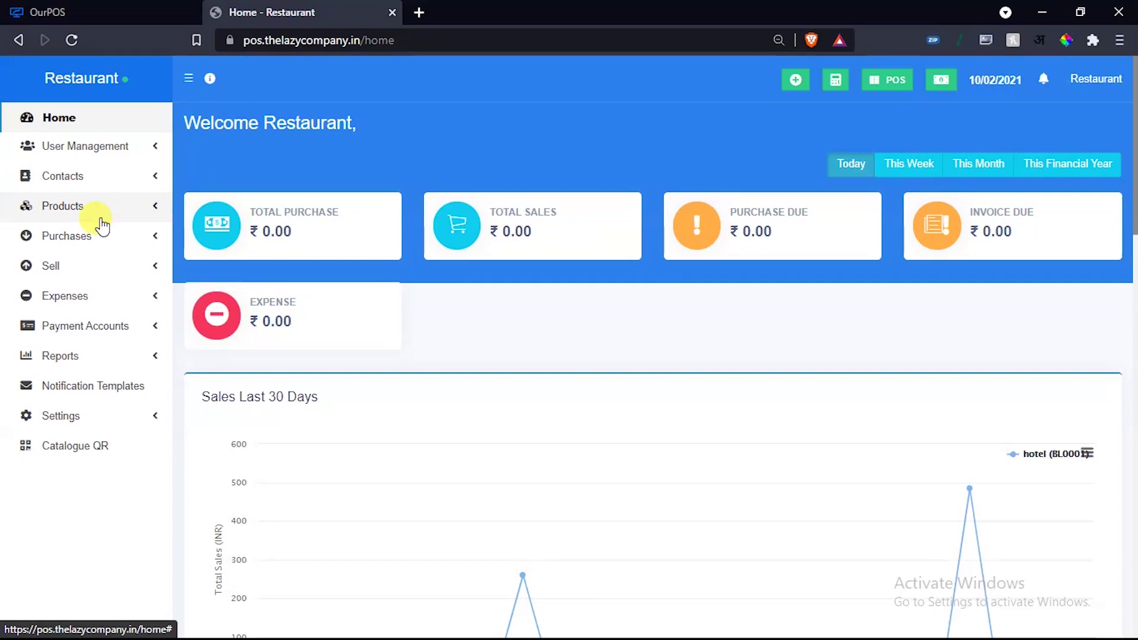
Open the Modules section of the Business Settings
{"action": "left_click", "coordinate": [96, 422]}
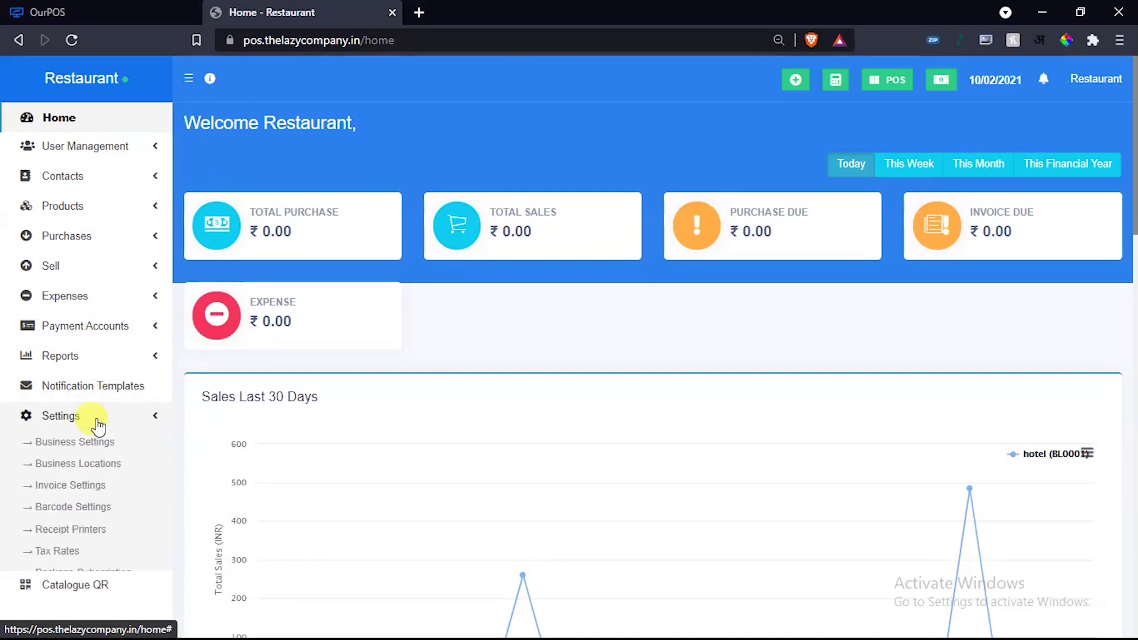
{"action": "scroll", "coordinate": [97, 426], "scroll_direction": "down", "scroll_amount": 3}
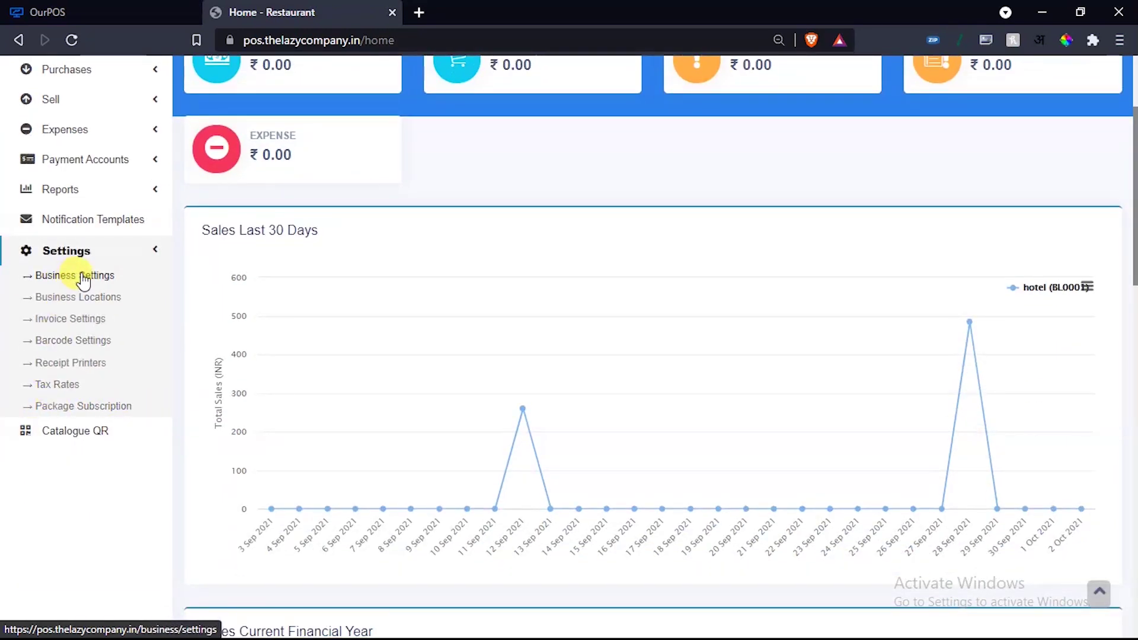
{"action": "left_click", "coordinate": [82, 278]}
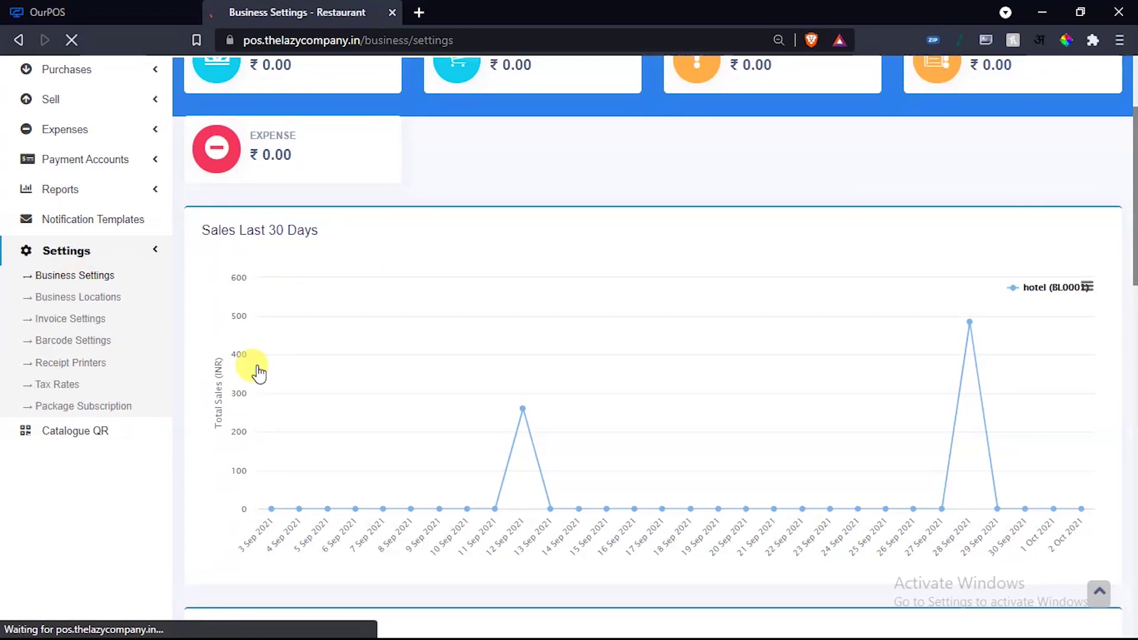
{"action": "scroll", "coordinate": [277, 381], "scroll_direction": "down", "scroll_amount": 2}
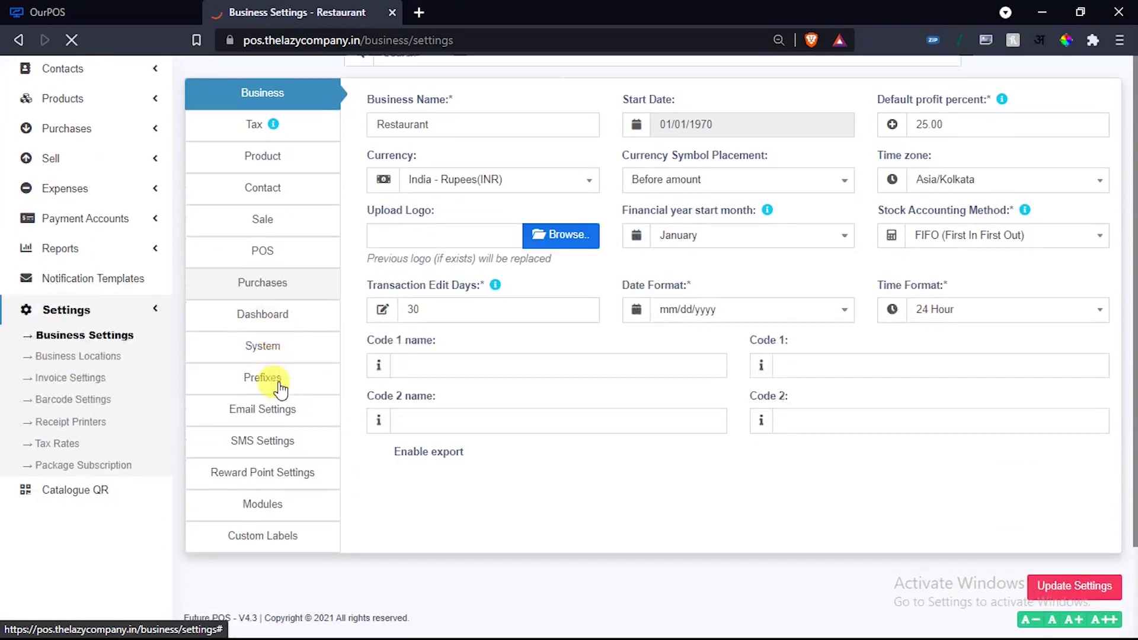
{"action": "left_click", "coordinate": [287, 515]}
{"action": "scroll", "coordinate": [627, 523], "scroll_direction": "up", "scroll_amount": 2}
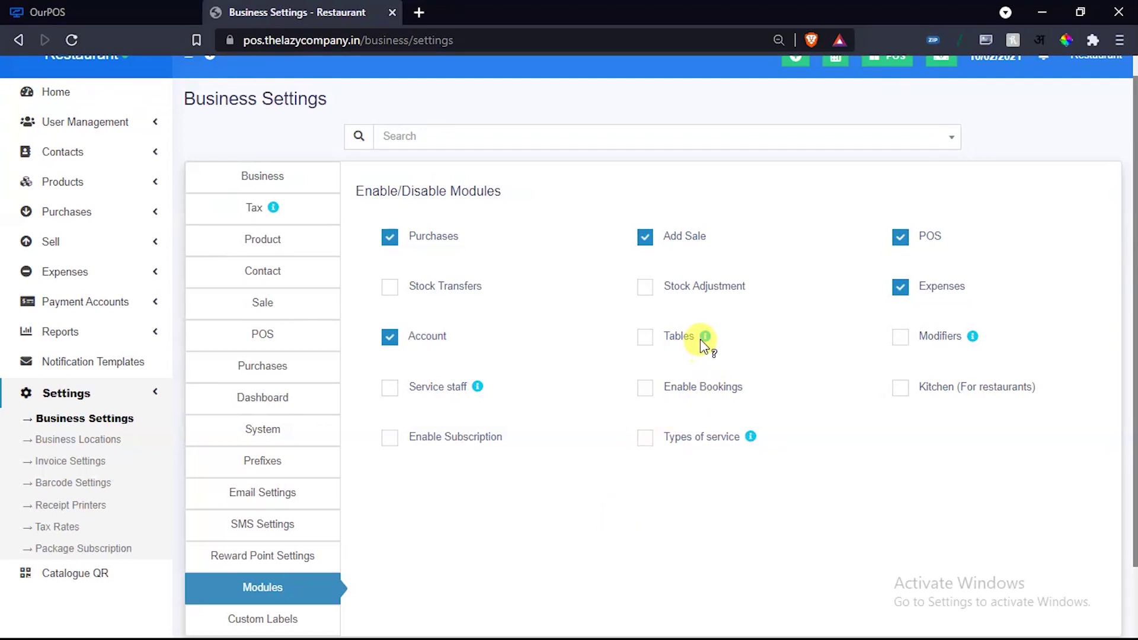
Enable the Tables, Modifiers, Service staff, Enable Bookings, Kitchen (For restaurants) and Types of service modules and save the business settings
{"action": "mouse_move", "coordinate": [702, 337]}
{"action": "left_click", "coordinate": [645, 337]}
{"action": "left_click", "coordinate": [900, 339]}
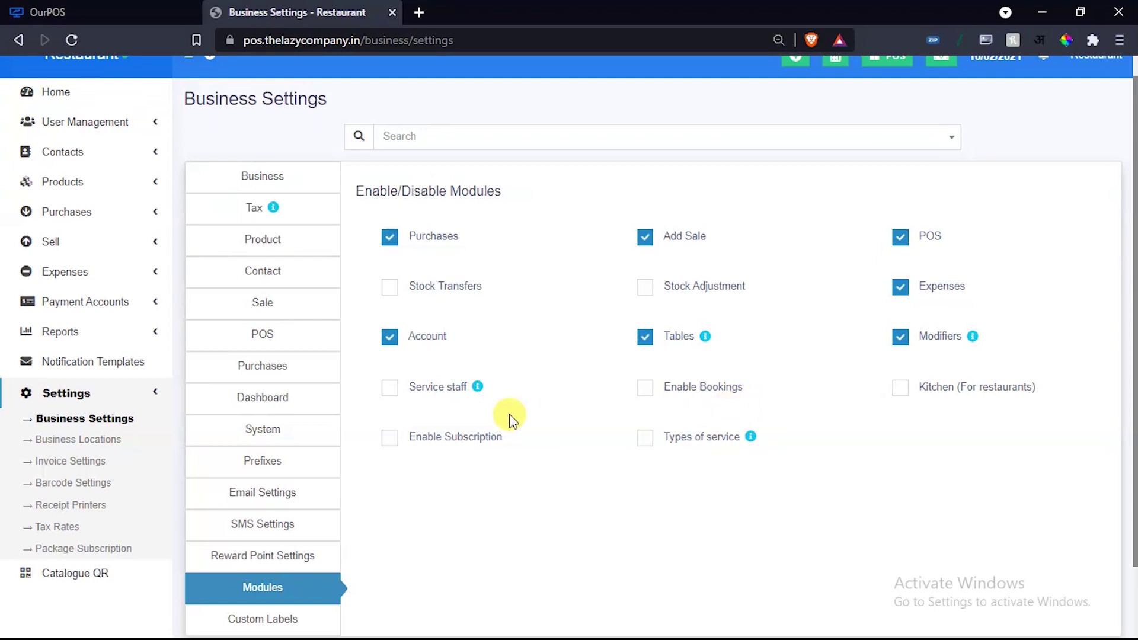
{"action": "mouse_move", "coordinate": [478, 387]}
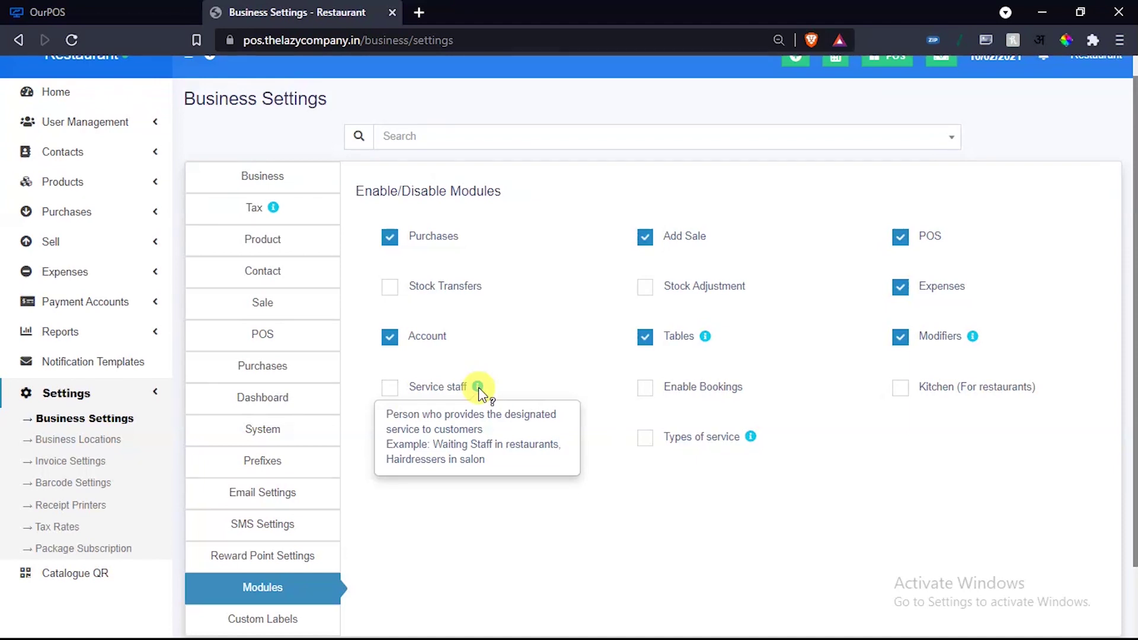
{"action": "left_click", "coordinate": [390, 389]}
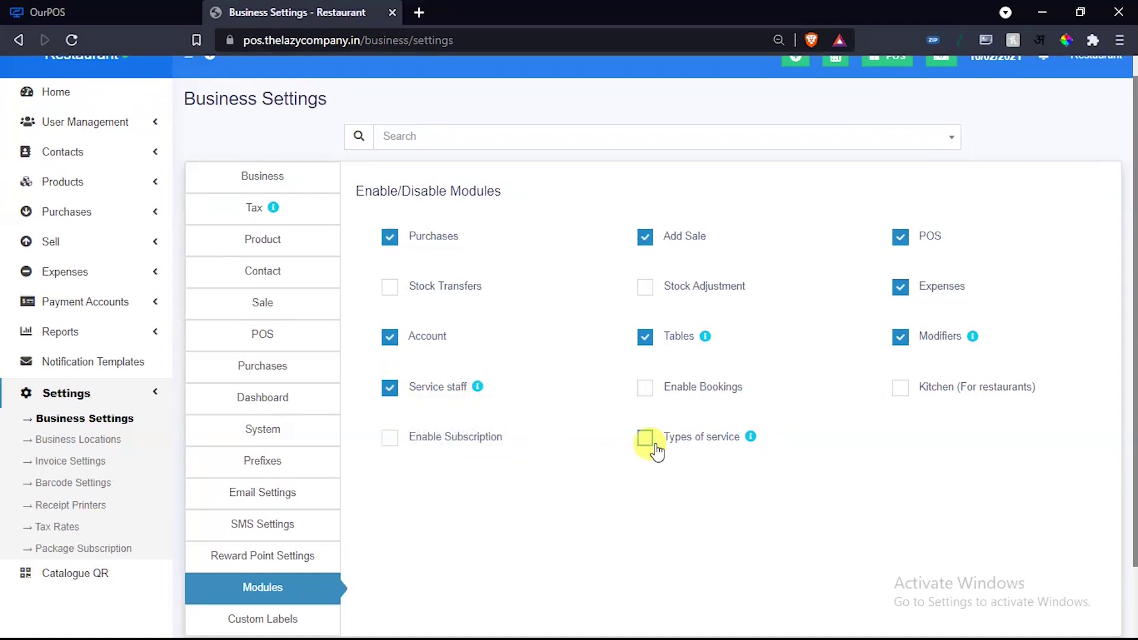
{"action": "left_click", "coordinate": [644, 388]}
{"action": "left_click", "coordinate": [900, 389]}
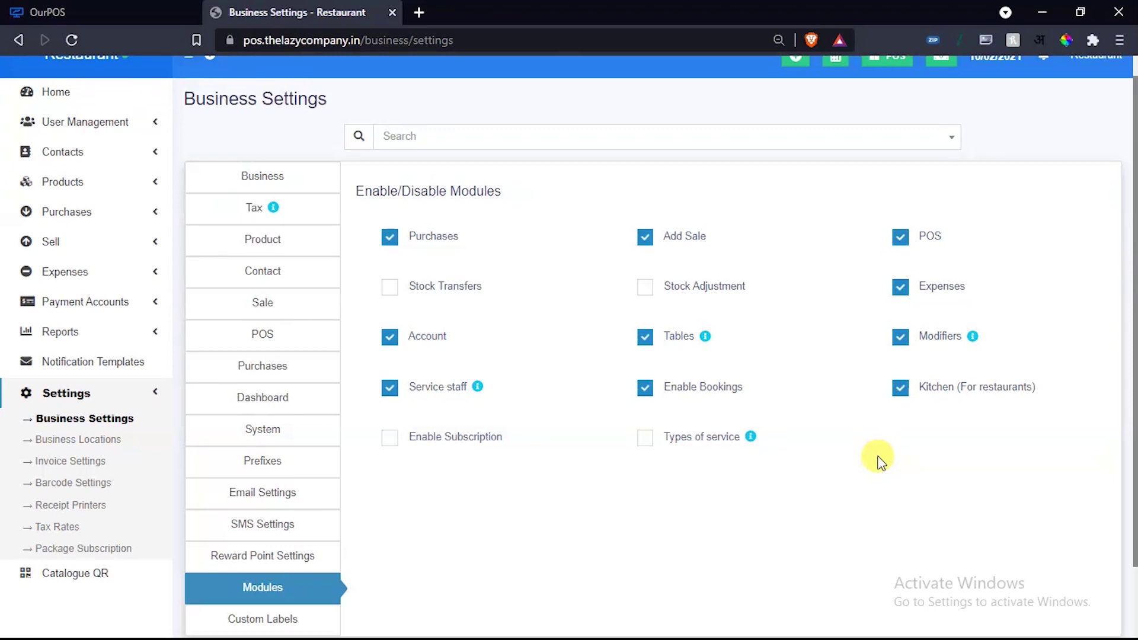
{"action": "left_click", "coordinate": [644, 437]}
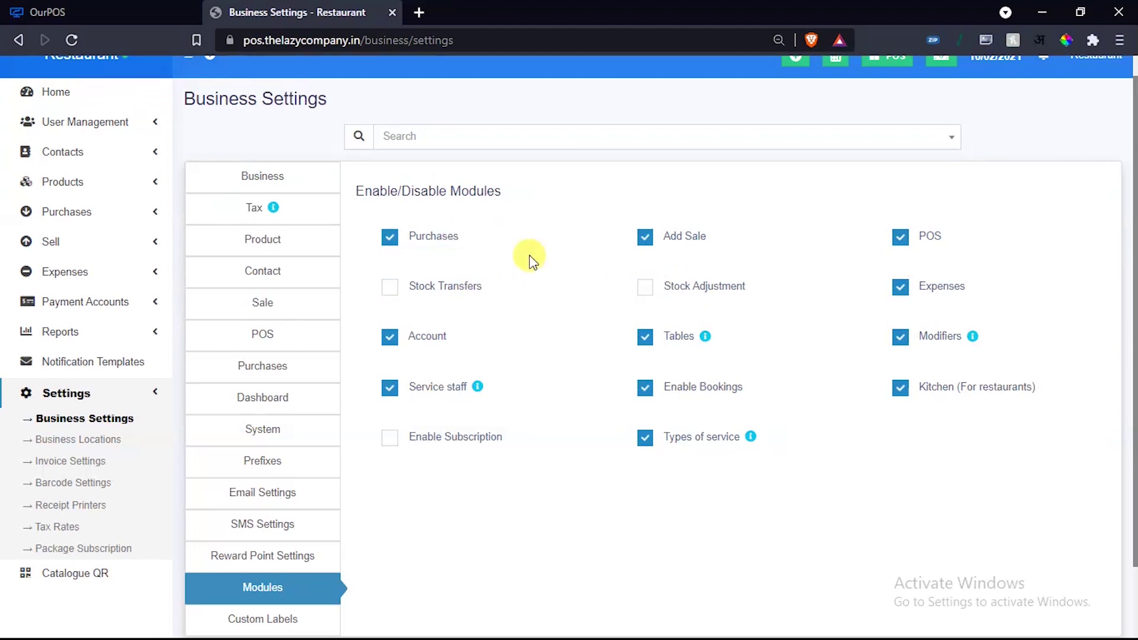
{"action": "scroll", "coordinate": [559, 284], "scroll_direction": "down", "scroll_amount": 1}
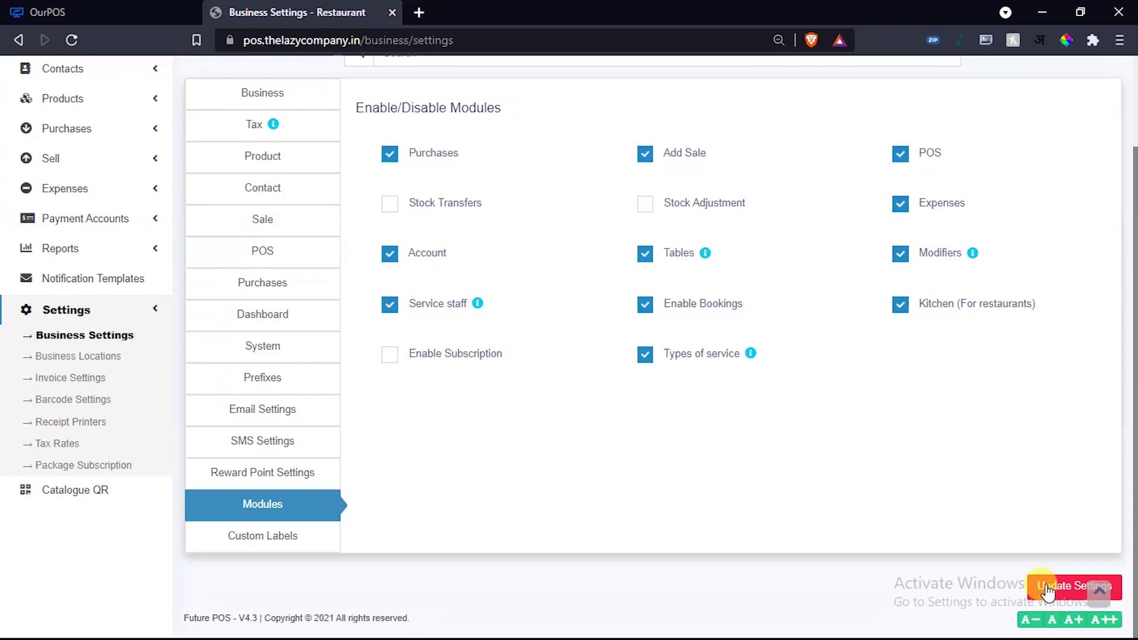
{"action": "left_click", "coordinate": [1047, 589]}
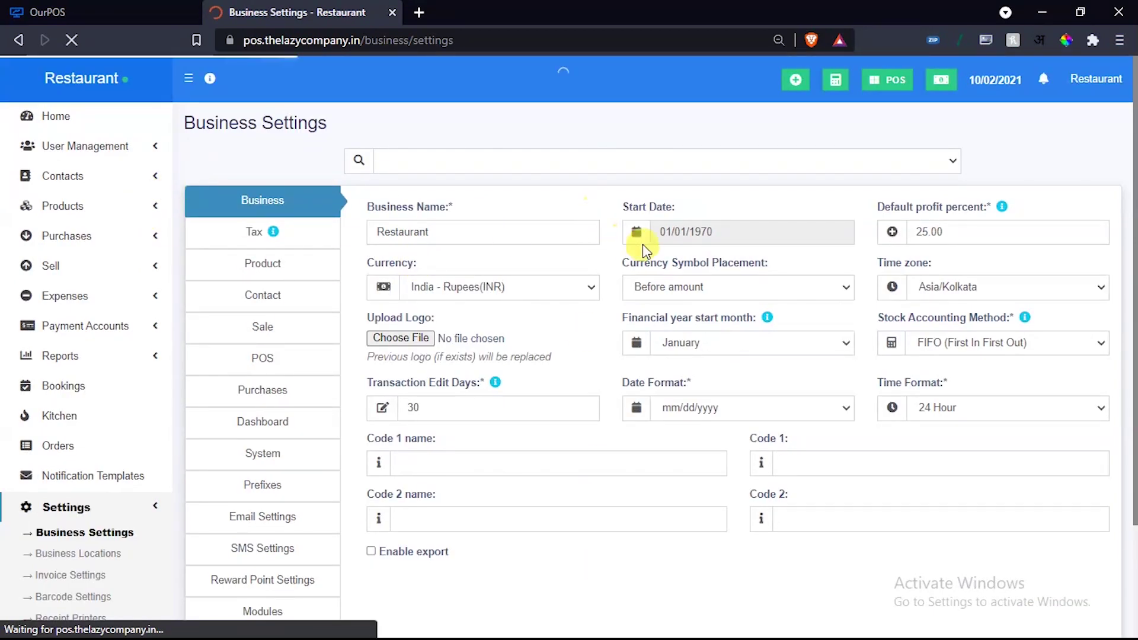
Open the Bookings page from the home dashboard and examine today's bookings and the monthly calendar
{"action": "left_click", "coordinate": [67, 117]}
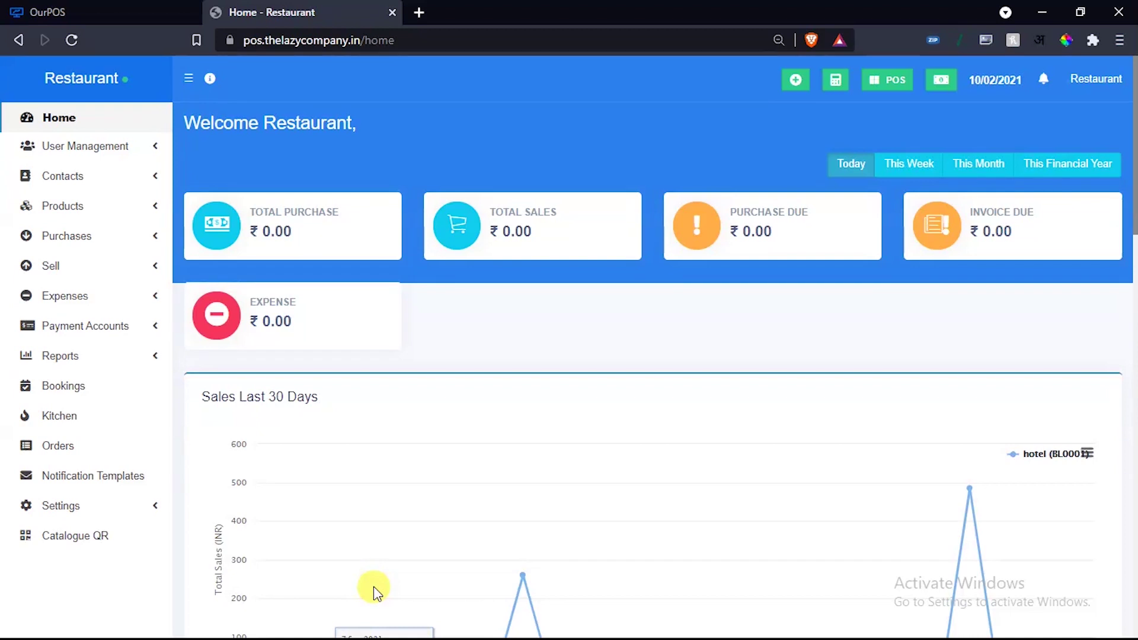
{"action": "left_click", "coordinate": [86, 388]}
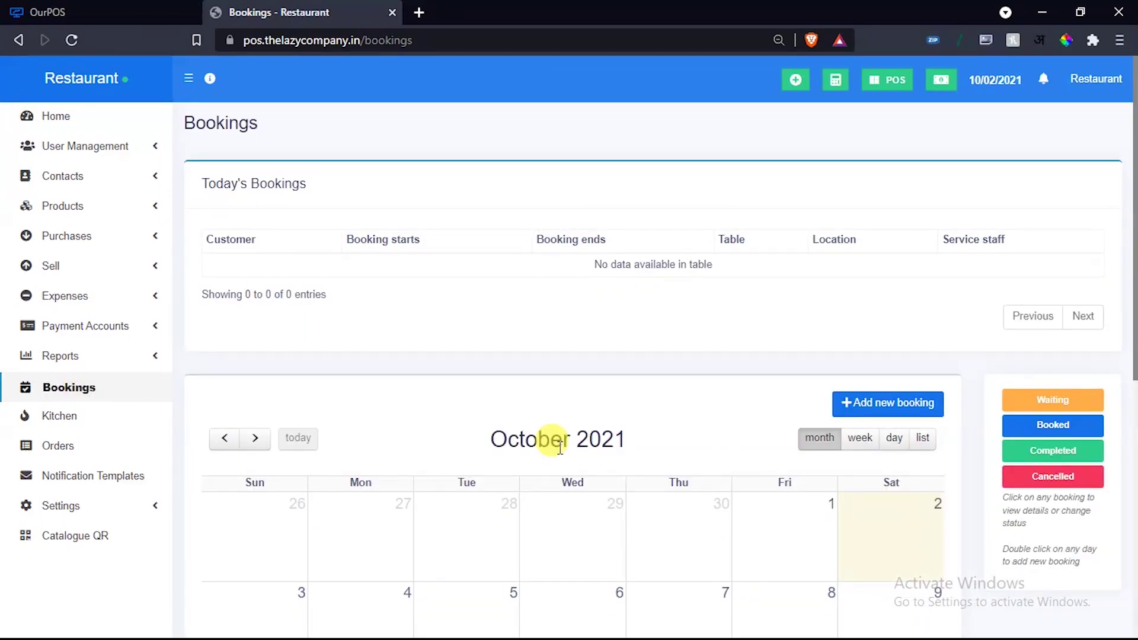
{"action": "scroll", "coordinate": [584, 399], "scroll_direction": "down", "scroll_amount": 3}
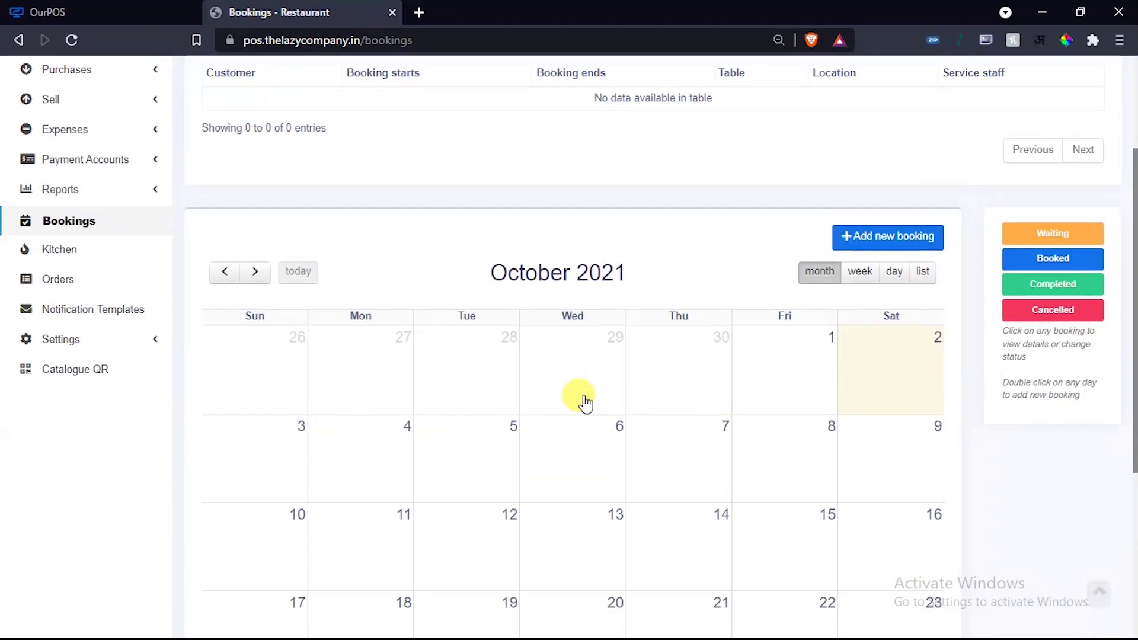
{"action": "scroll", "coordinate": [758, 415], "scroll_direction": "down", "scroll_amount": 3}
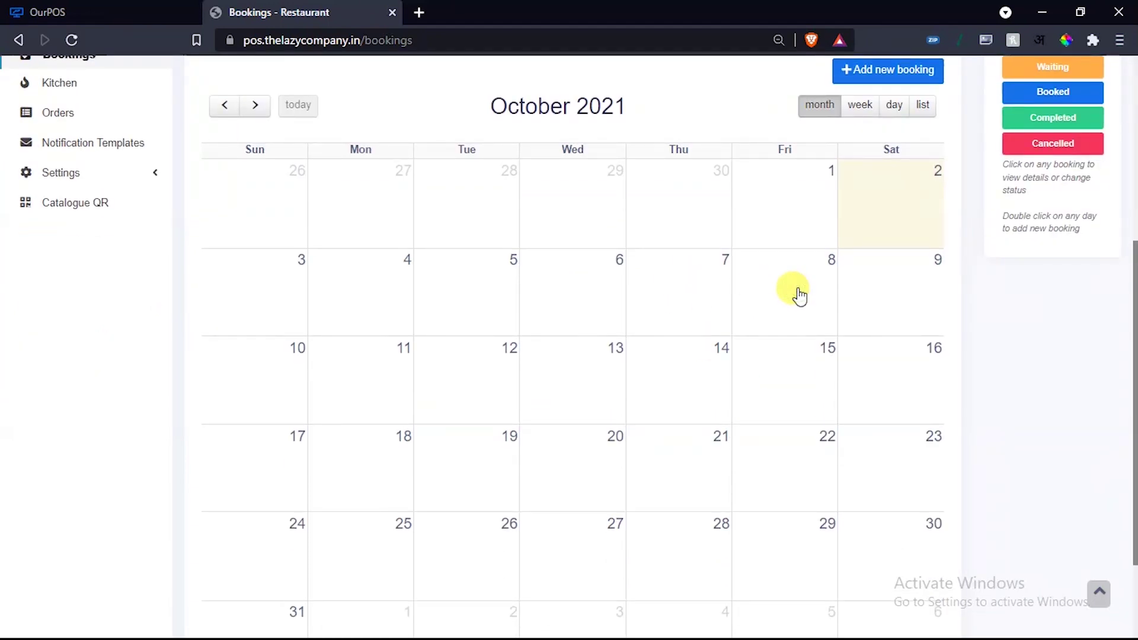
{"action": "scroll", "coordinate": [829, 248], "scroll_direction": "up", "scroll_amount": 2}
Try out the new booking form with table VIP, service staff "staff" and start and end time 10/02/2021 16:15, and close it without saving
{"action": "left_click", "coordinate": [874, 154]}
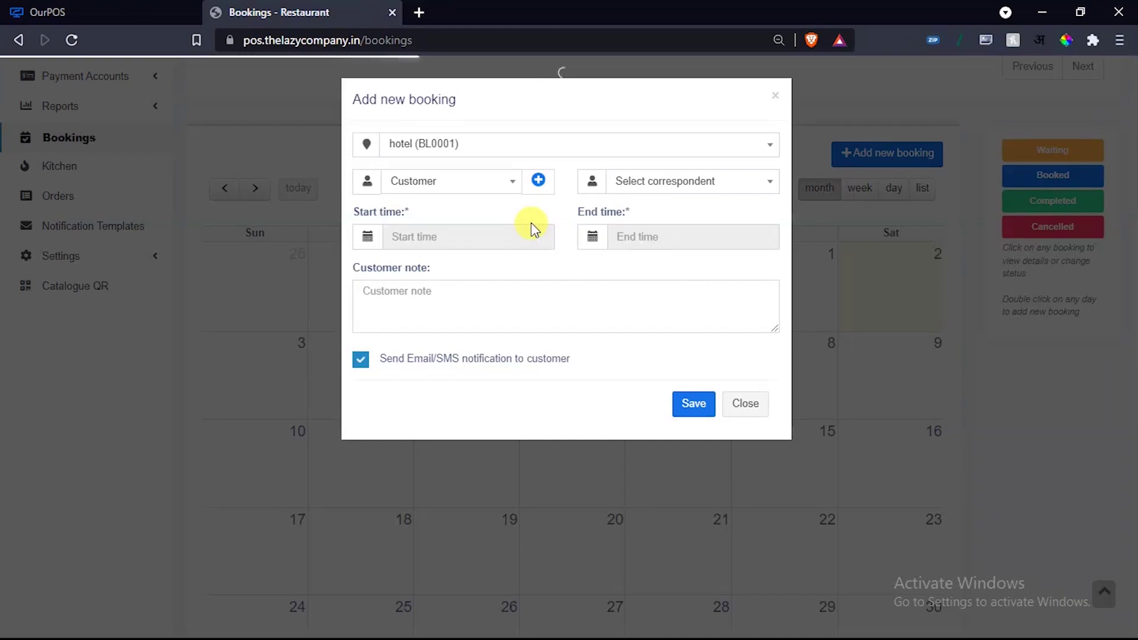
{"action": "left_click", "coordinate": [538, 184]}
{"action": "left_click", "coordinate": [887, 98]}
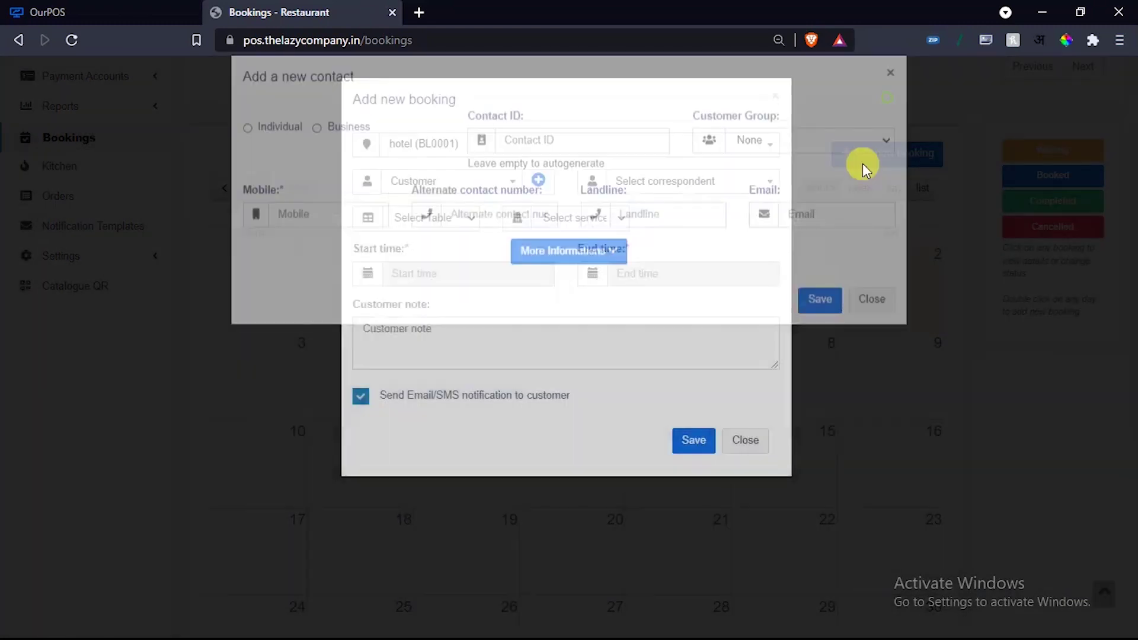
{"action": "left_click", "coordinate": [465, 221]}
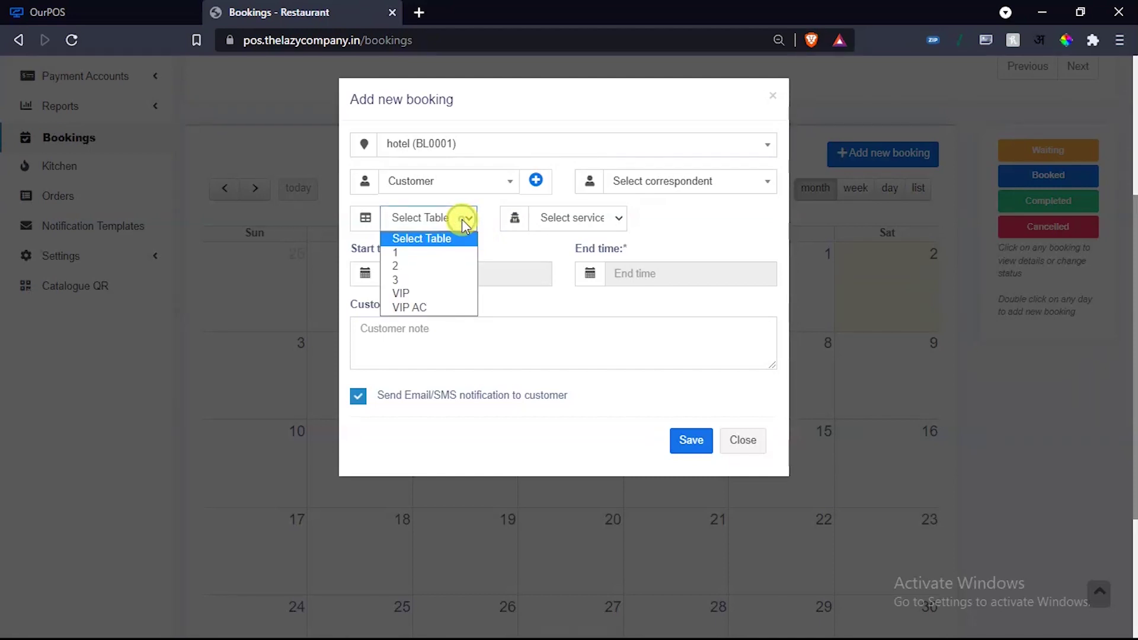
{"action": "left_click", "coordinate": [415, 293]}
{"action": "left_click", "coordinate": [619, 257]}
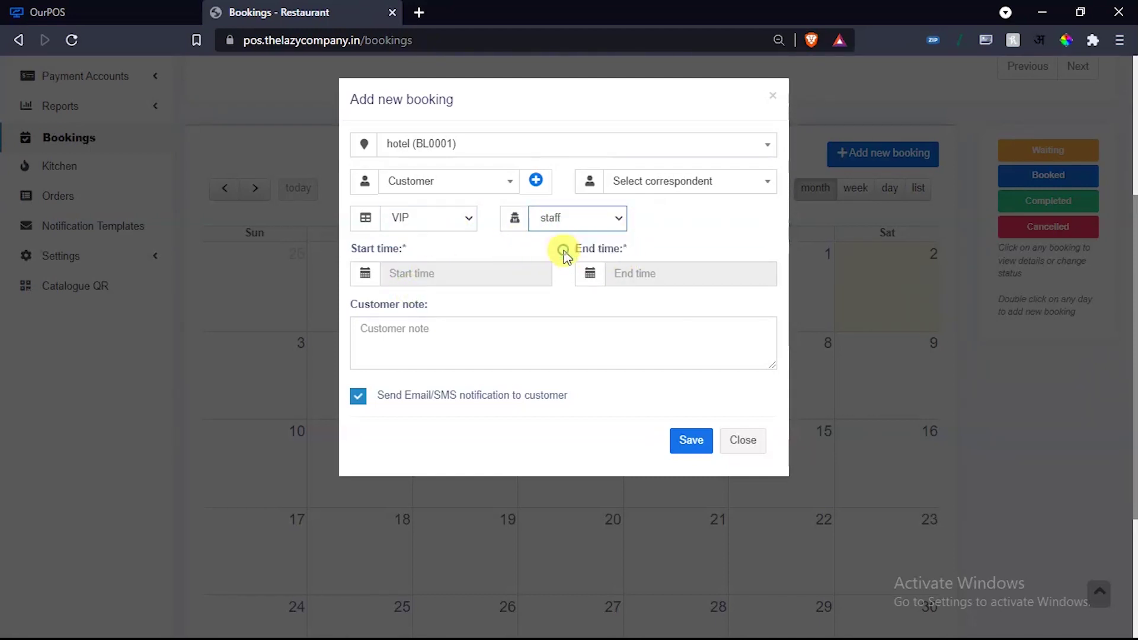
{"action": "left_click", "coordinate": [462, 273]}
{"action": "left_click", "coordinate": [638, 276]}
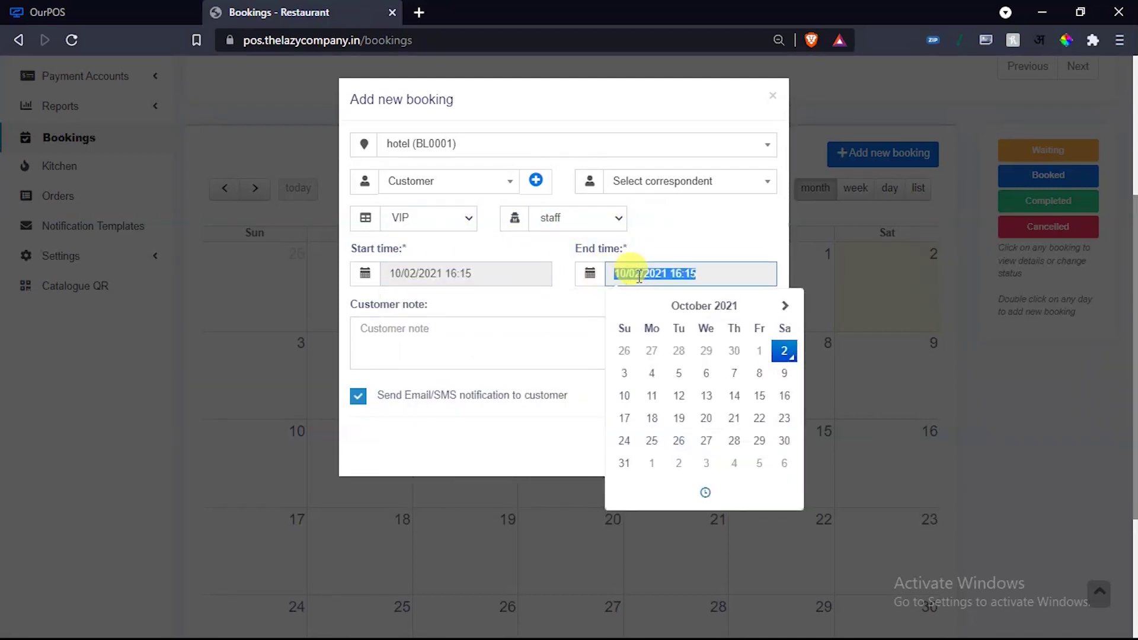
{"action": "left_click", "coordinate": [486, 332]}
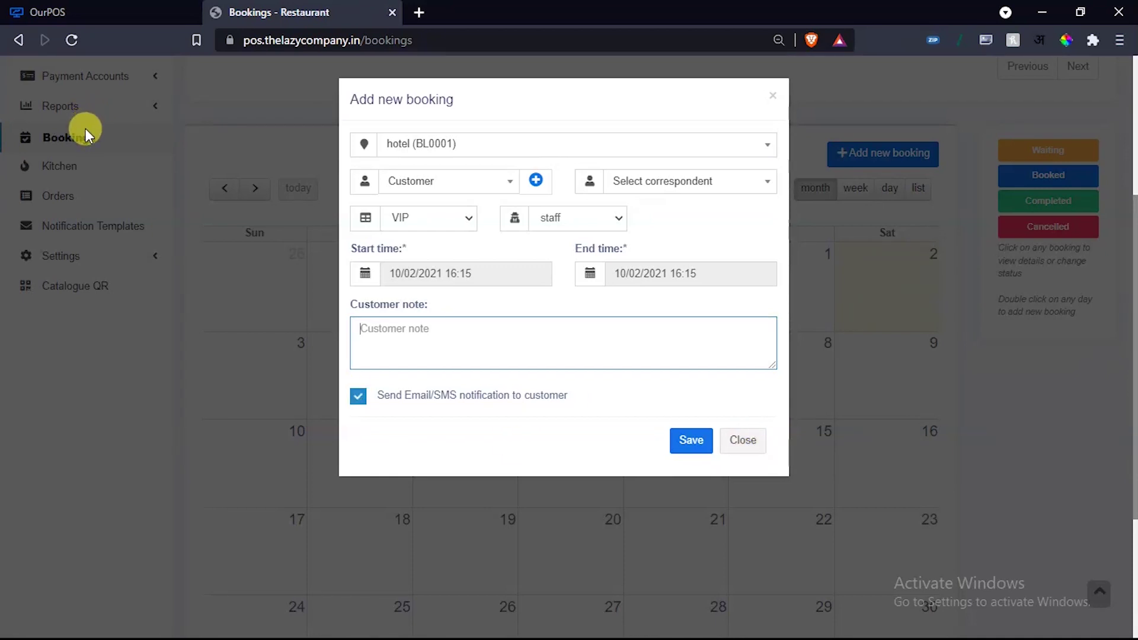
{"action": "left_click", "coordinate": [740, 442]}
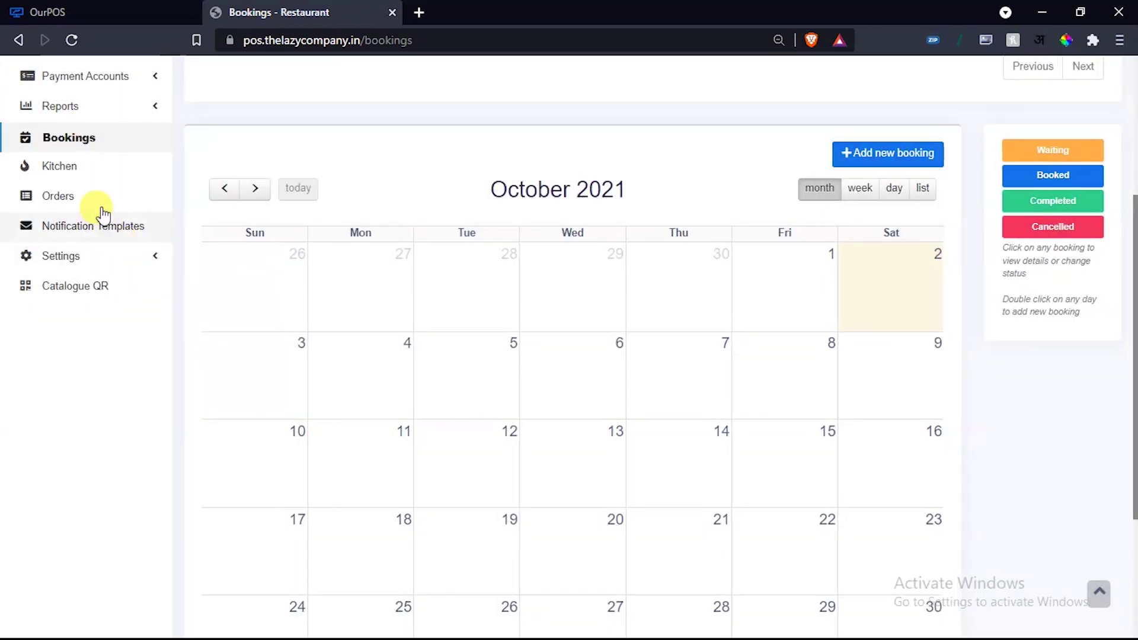
Open the Kitchen screen, look through all orders and view the details of the order placed at 09/28/2021 11:26
{"action": "left_click", "coordinate": [65, 168]}
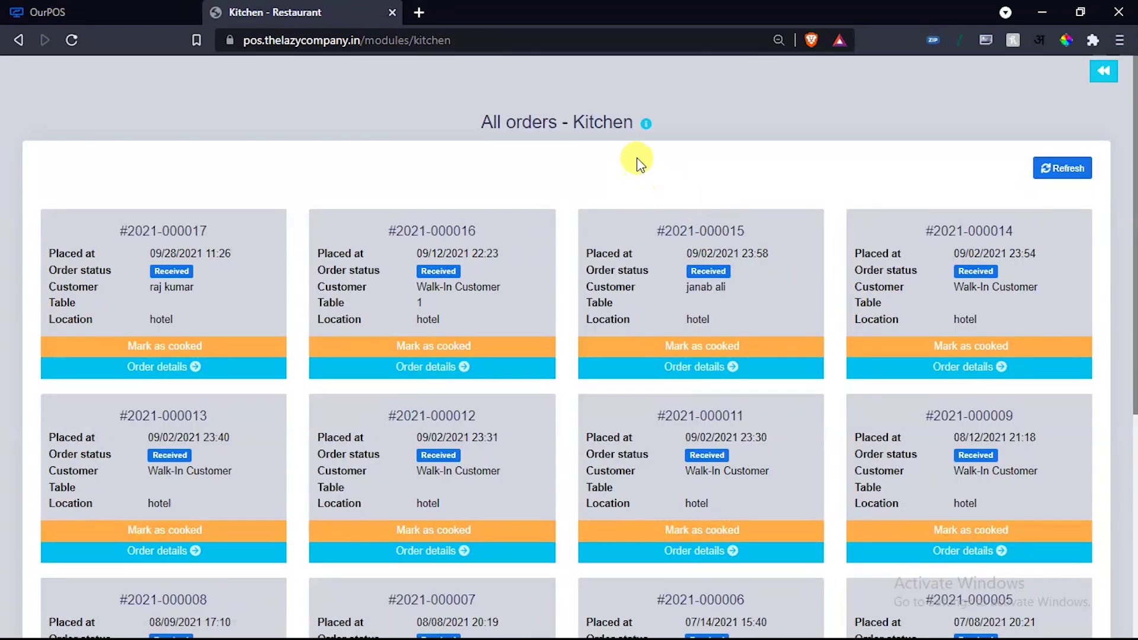
{"action": "scroll", "coordinate": [180, 315], "scroll_direction": "down", "scroll_amount": 3}
{"action": "scroll", "coordinate": [153, 246], "scroll_direction": "up", "scroll_amount": 3}
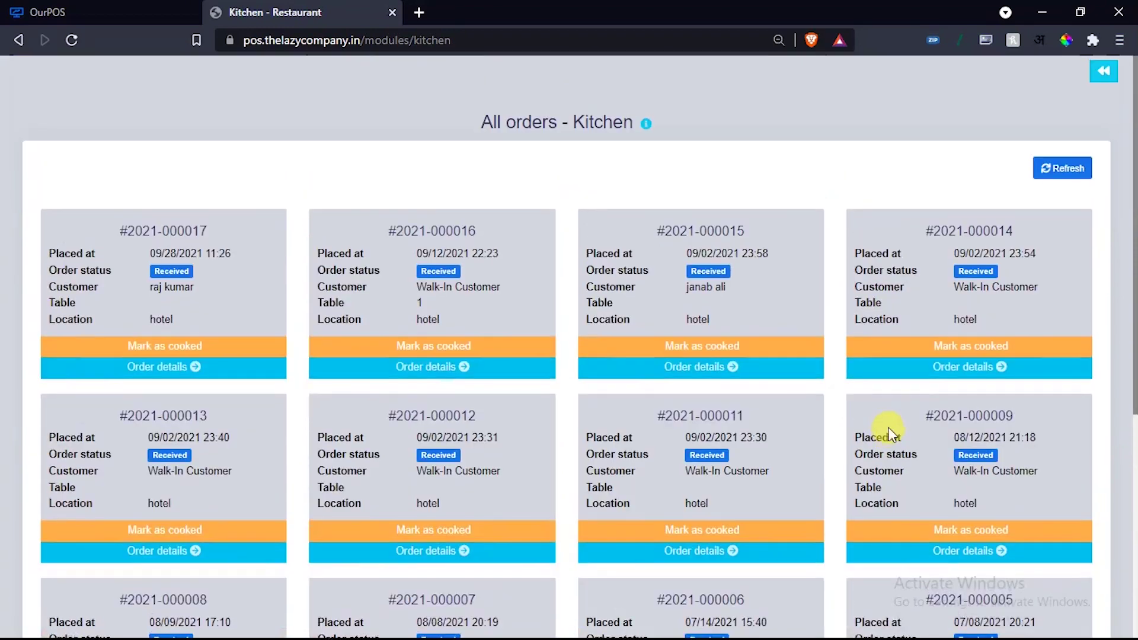
{"action": "left_click", "coordinate": [168, 372]}
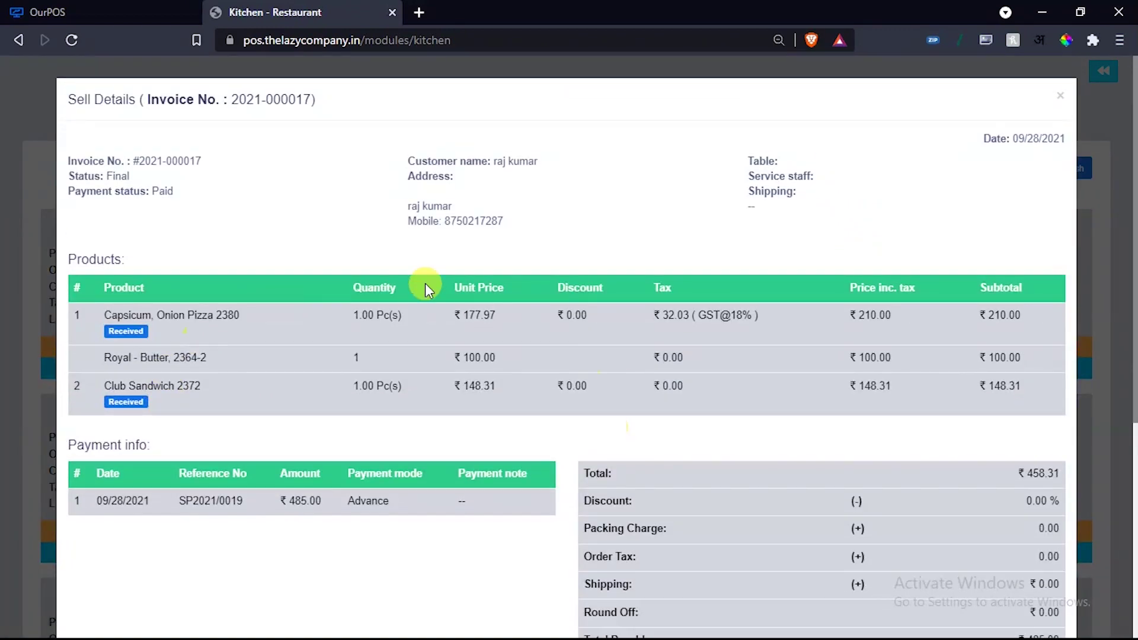
{"action": "left_click", "coordinate": [1062, 100]}
Mark the kitchen order placed at 09/28/2021 11:26 as cooked and return to the home dashboard
{"action": "left_click", "coordinate": [157, 350]}
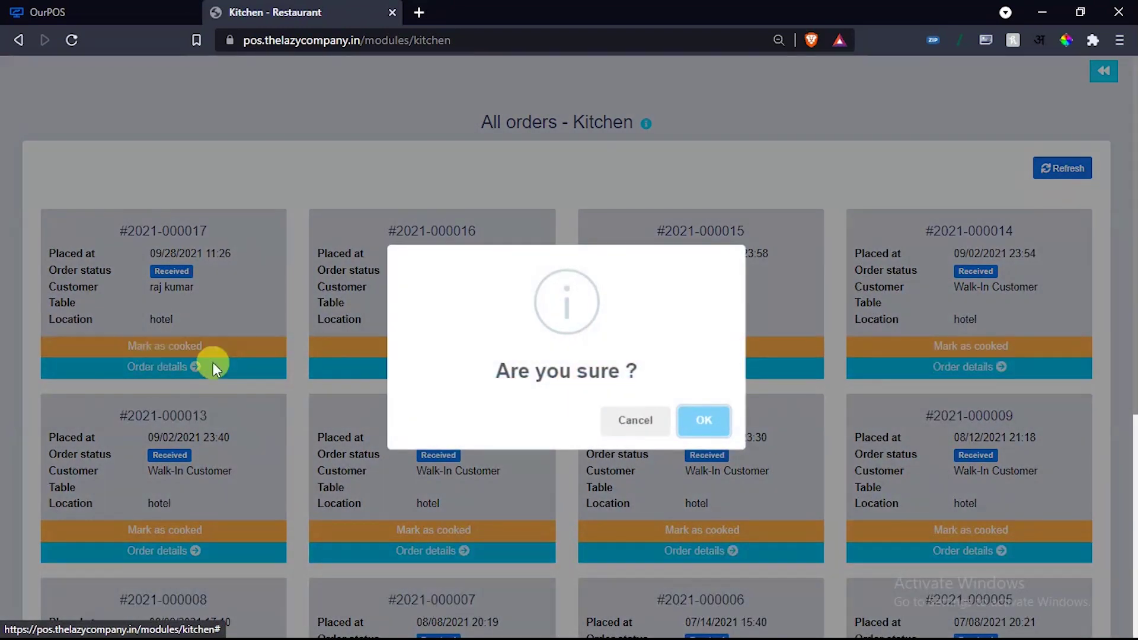
{"action": "left_click", "coordinate": [702, 422]}
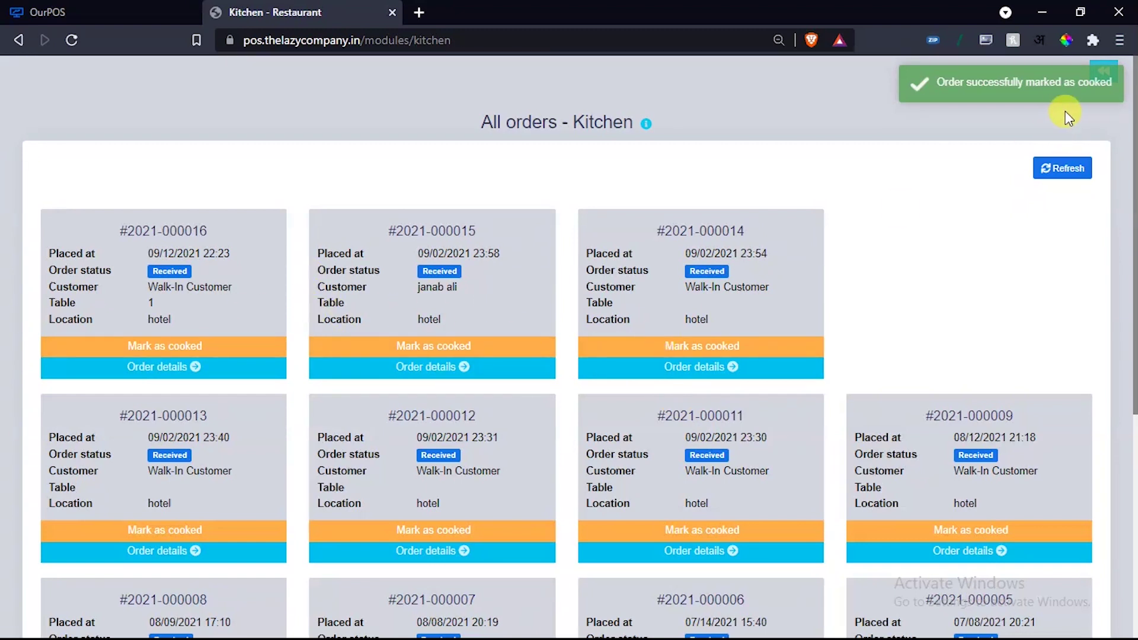
{"action": "left_click", "coordinate": [1103, 70]}
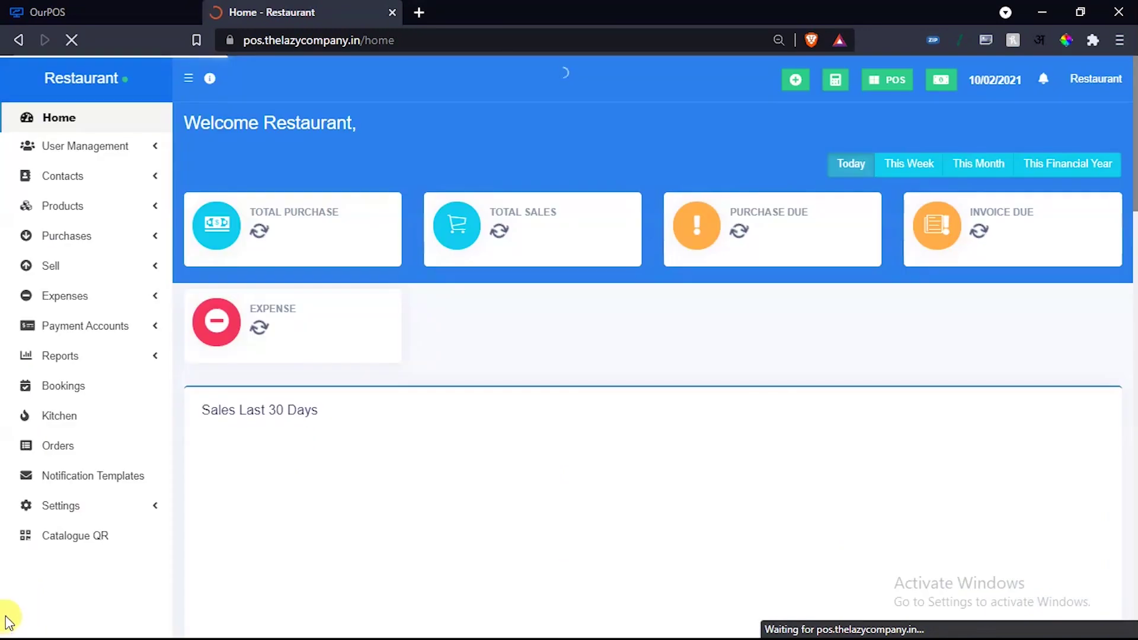
Open the Orders screen and filter the orders by the service staff entry "staff"
{"action": "left_click", "coordinate": [63, 453]}
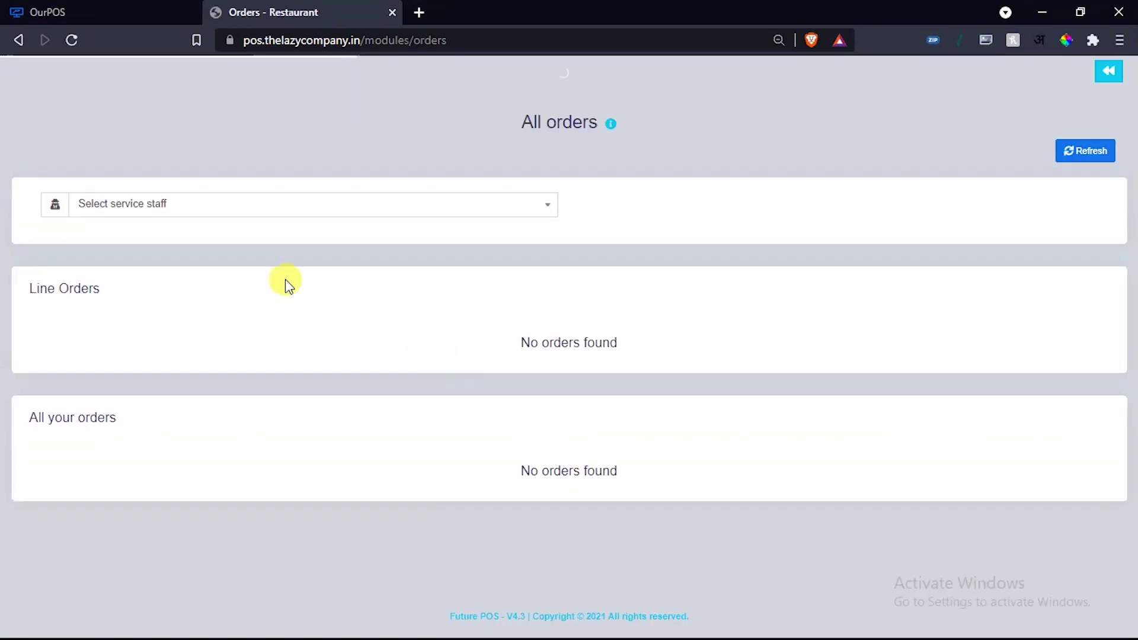
{"action": "left_click", "coordinate": [147, 212]}
{"action": "left_click", "coordinate": [120, 250]}
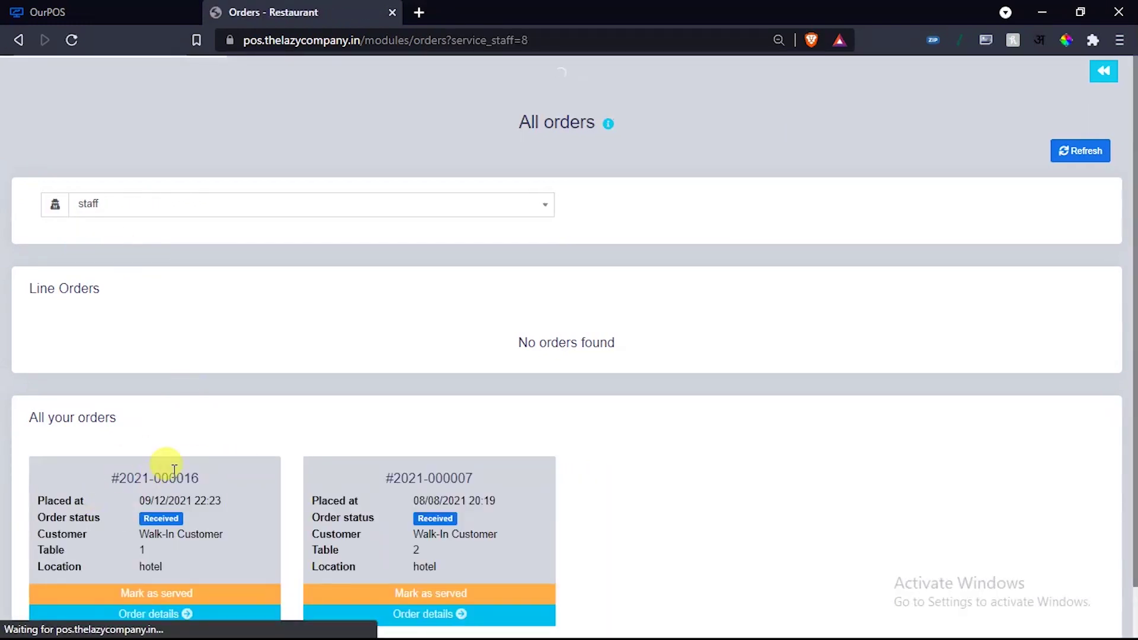
{"action": "scroll", "coordinate": [270, 497], "scroll_direction": "down", "scroll_amount": 1}
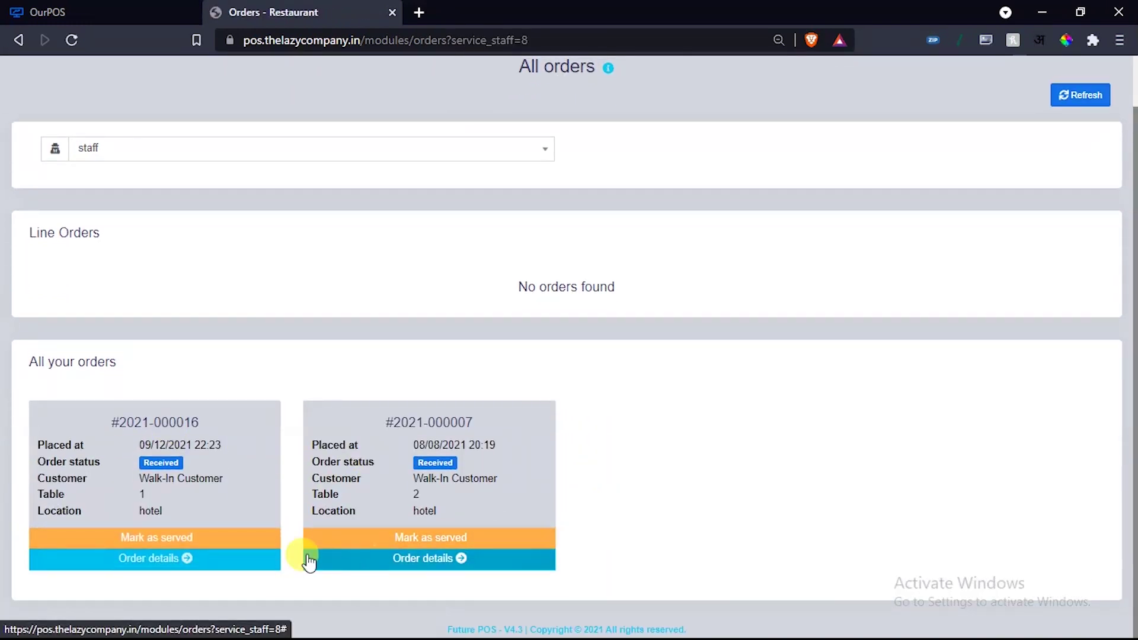
Mark the table 1 order placed at 09/12/2021 22:23 as served and go back to the home dashboard
{"action": "left_click", "coordinate": [166, 541]}
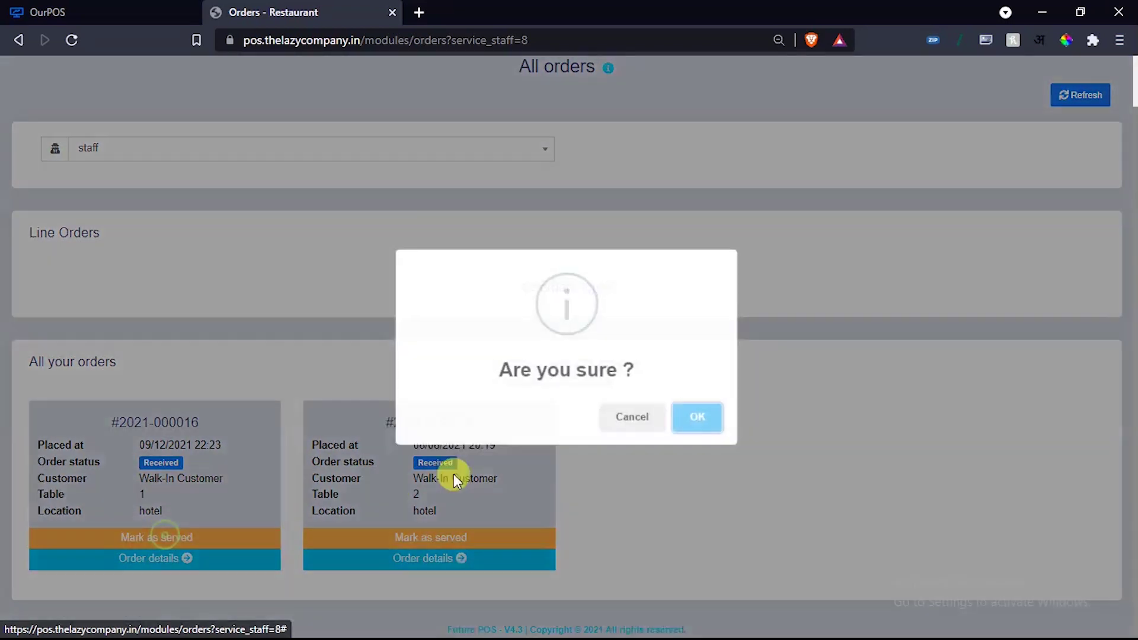
{"action": "left_click", "coordinate": [705, 421]}
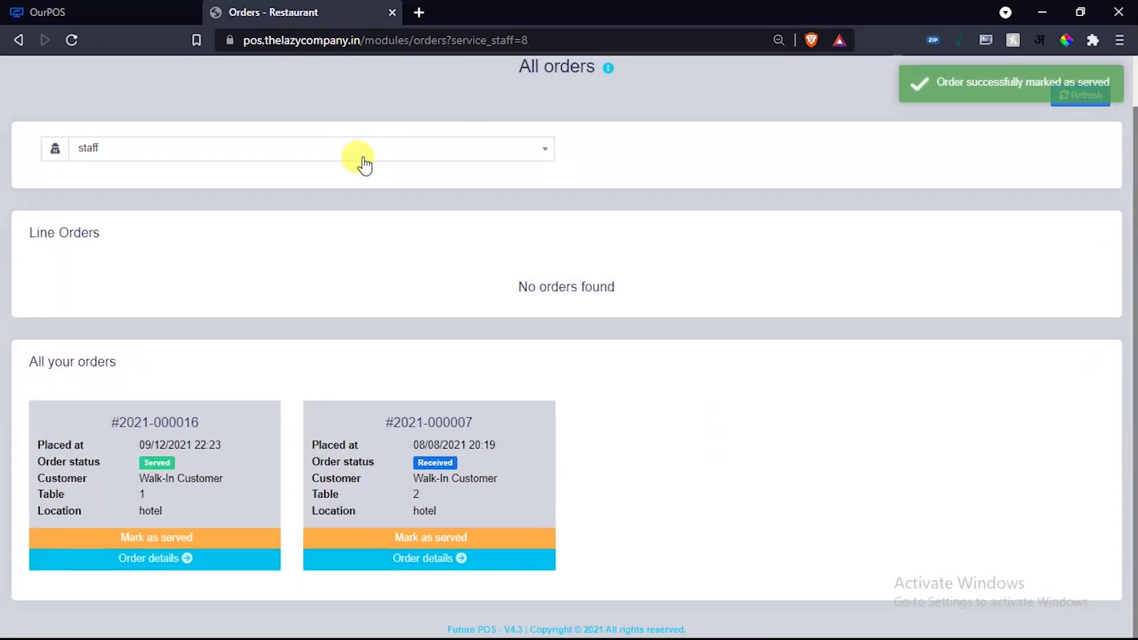
{"action": "key", "text": "alt+Left"}
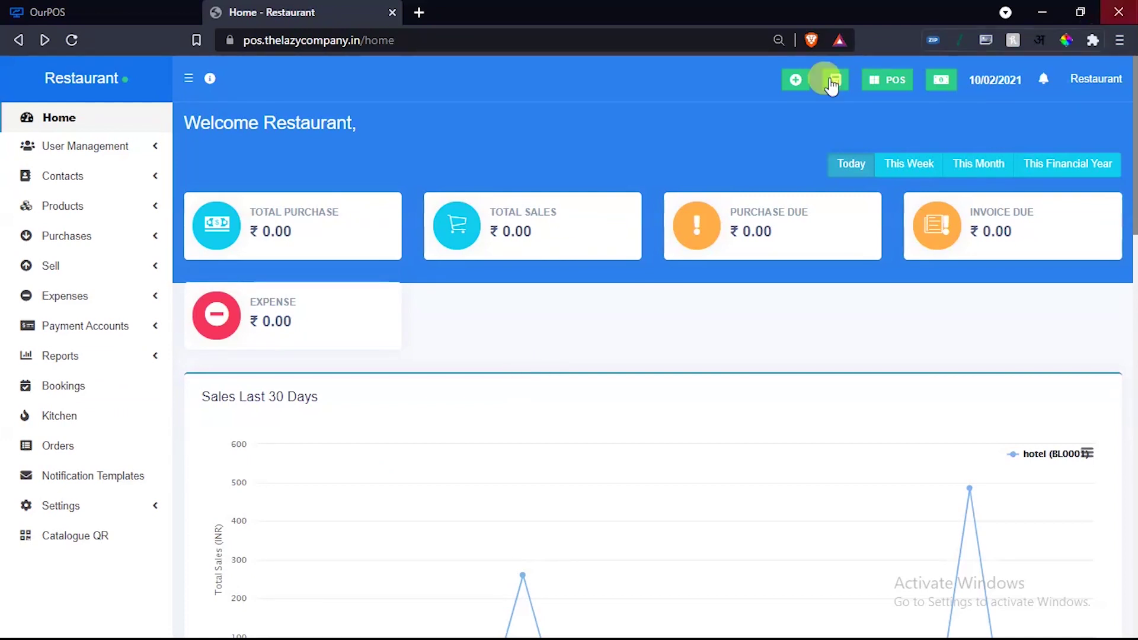
Open the POS sale screen and view the form for adding a new contact, closing it without saving
{"action": "left_click", "coordinate": [879, 86]}
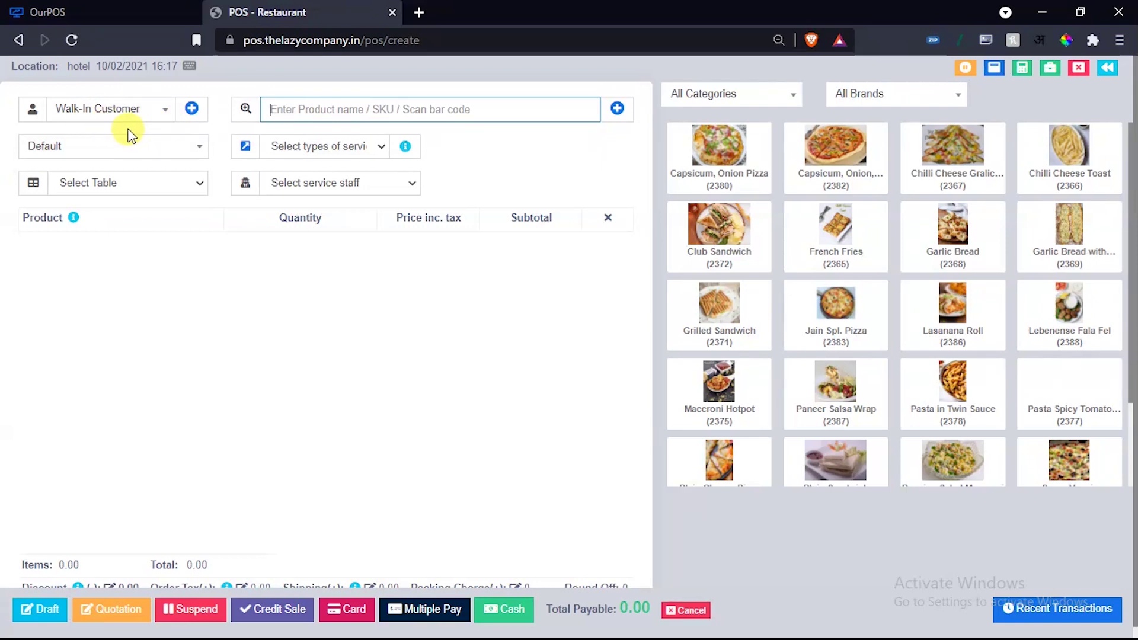
{"action": "left_click", "coordinate": [196, 112]}
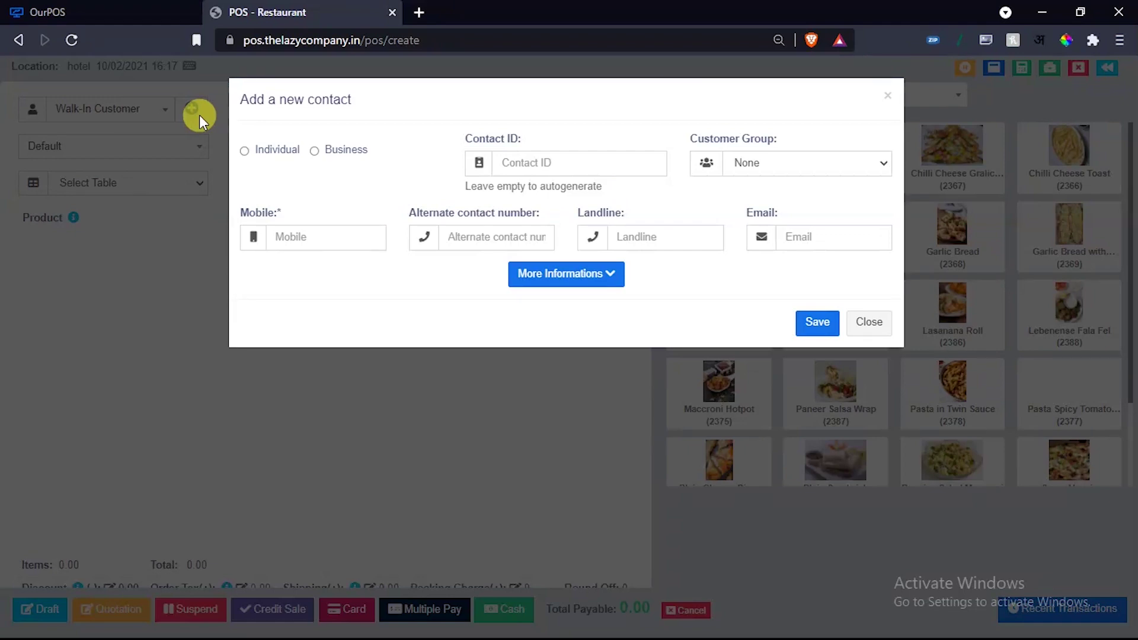
{"action": "left_click", "coordinate": [887, 96]}
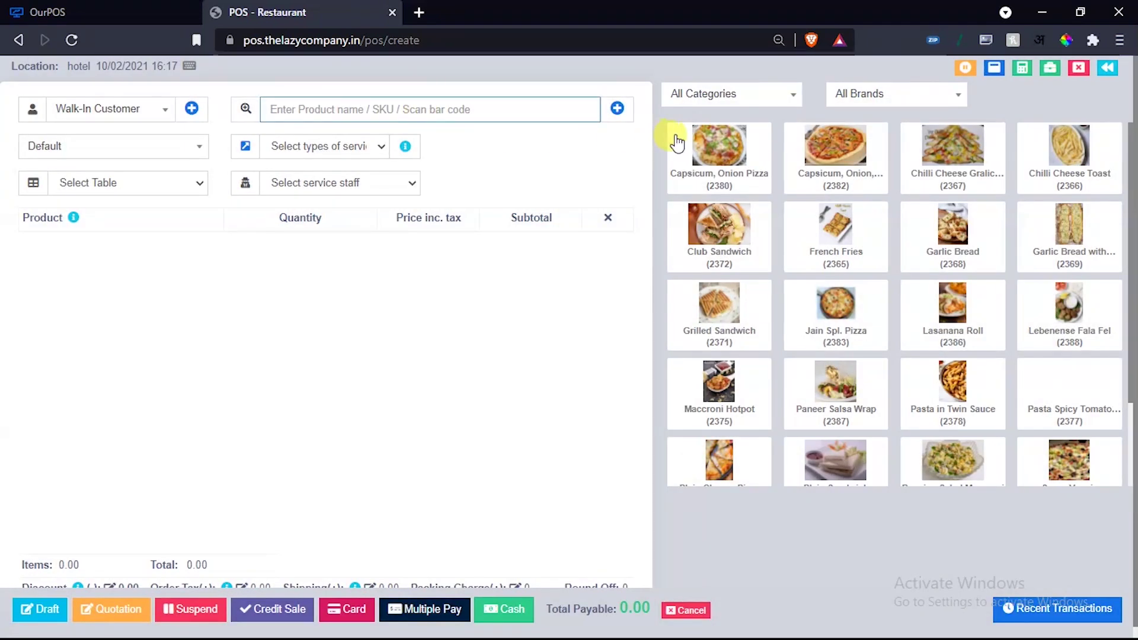
Add the Capsicum, Onion, Mashroom Pizza and the Capsicum, Onion Pizza to the sale, with the Chees modifier on the latter
{"action": "left_click", "coordinate": [795, 170]}
{"action": "left_click", "coordinate": [702, 170]}
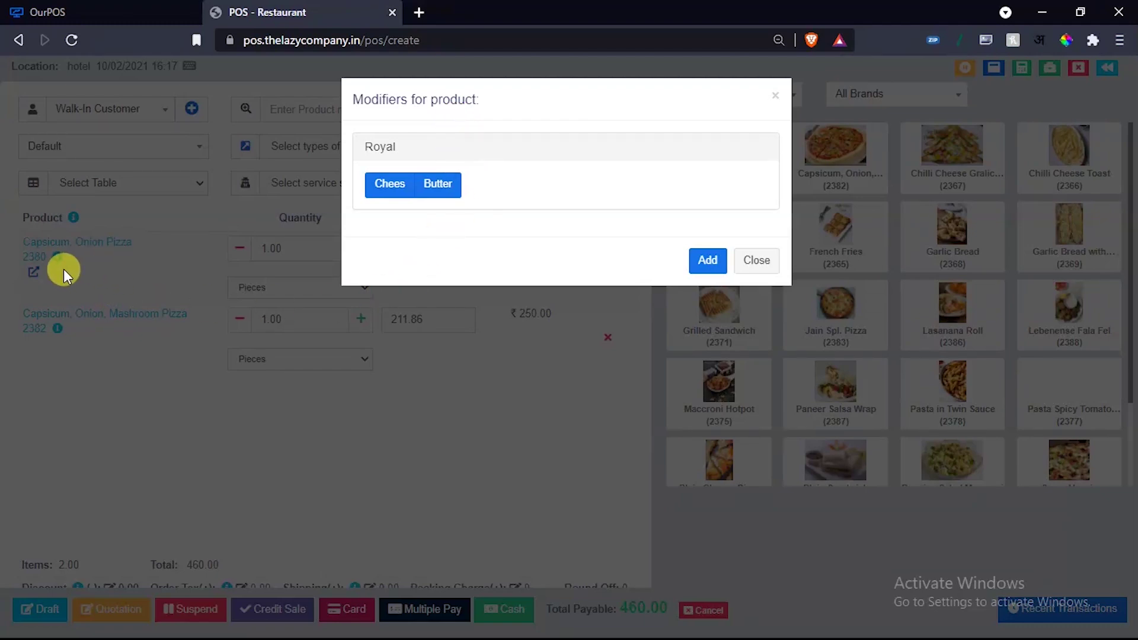
{"action": "left_click", "coordinate": [394, 189]}
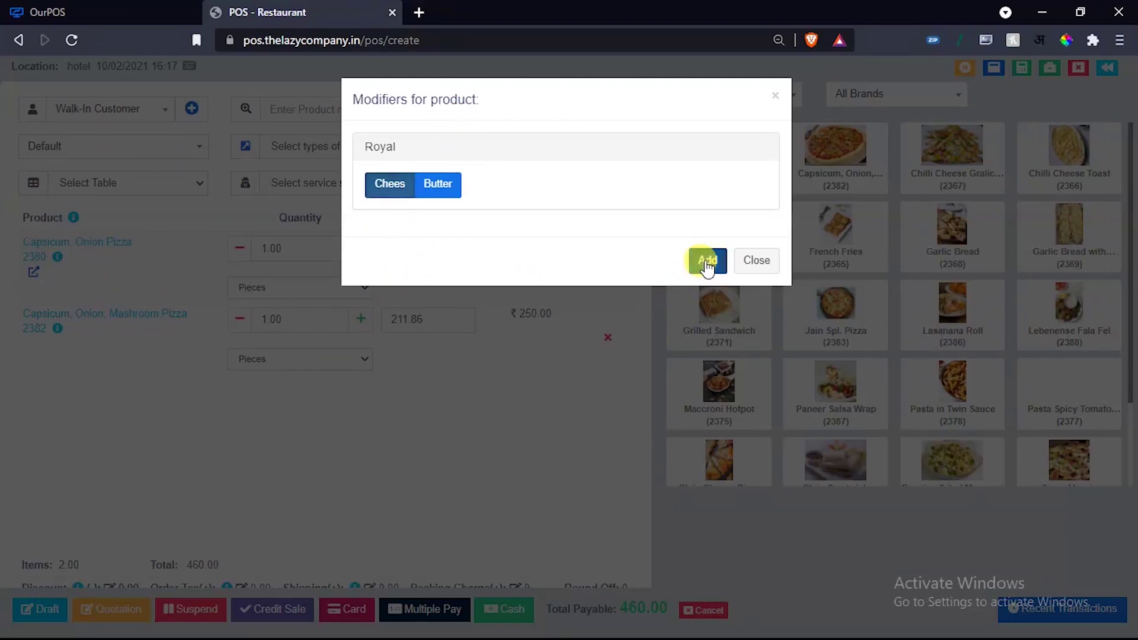
{"action": "left_click", "coordinate": [706, 263]}
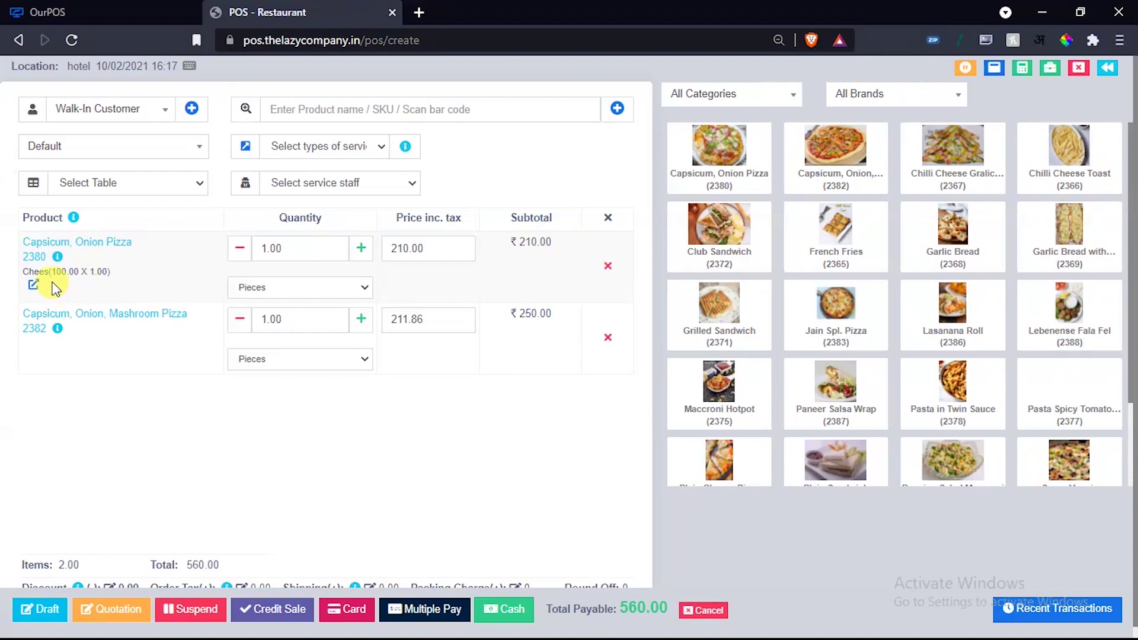
Check the invoice layout choices, keeping Default, and set the service type to Take away with the packing charge cleared
{"action": "left_click", "coordinate": [147, 145]}
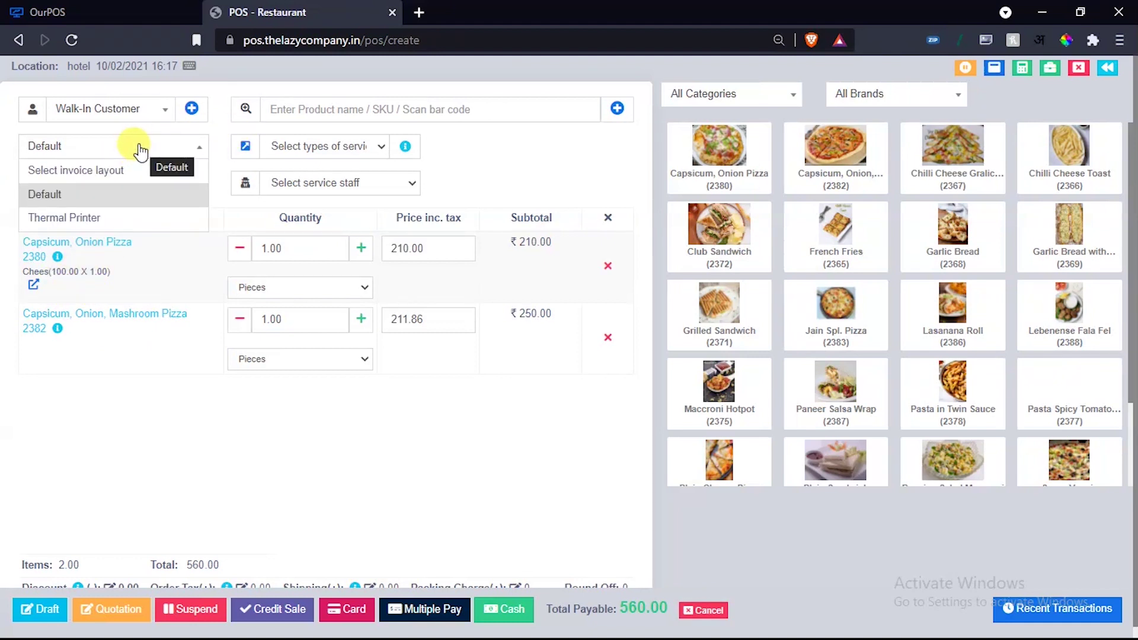
{"action": "left_click", "coordinate": [140, 148]}
{"action": "left_click", "coordinate": [314, 146]}
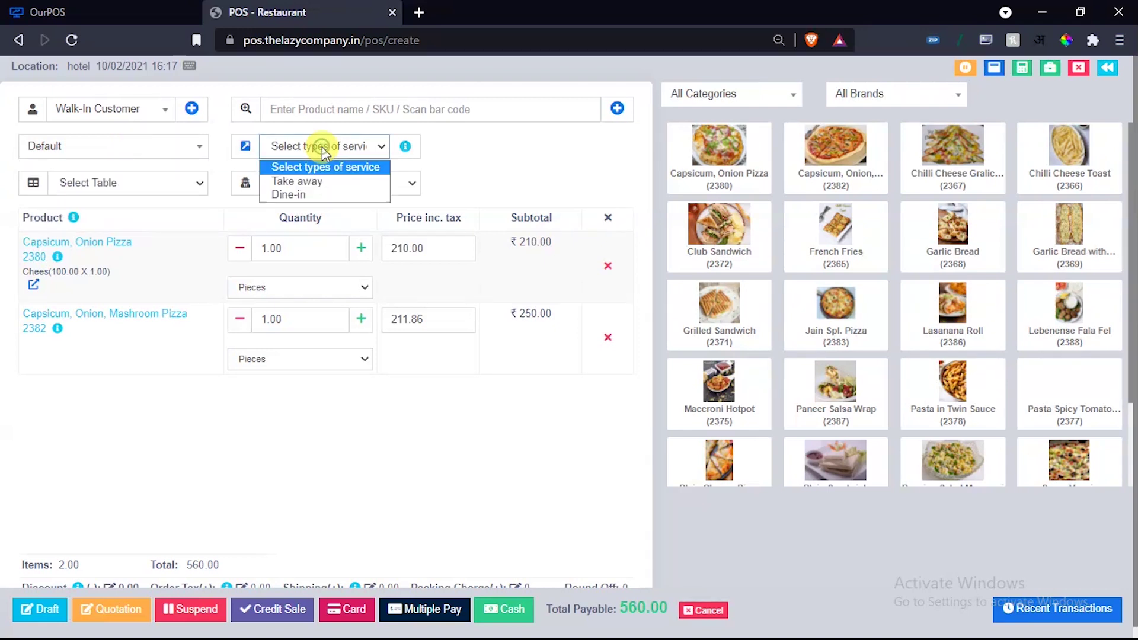
{"action": "left_click", "coordinate": [301, 184]}
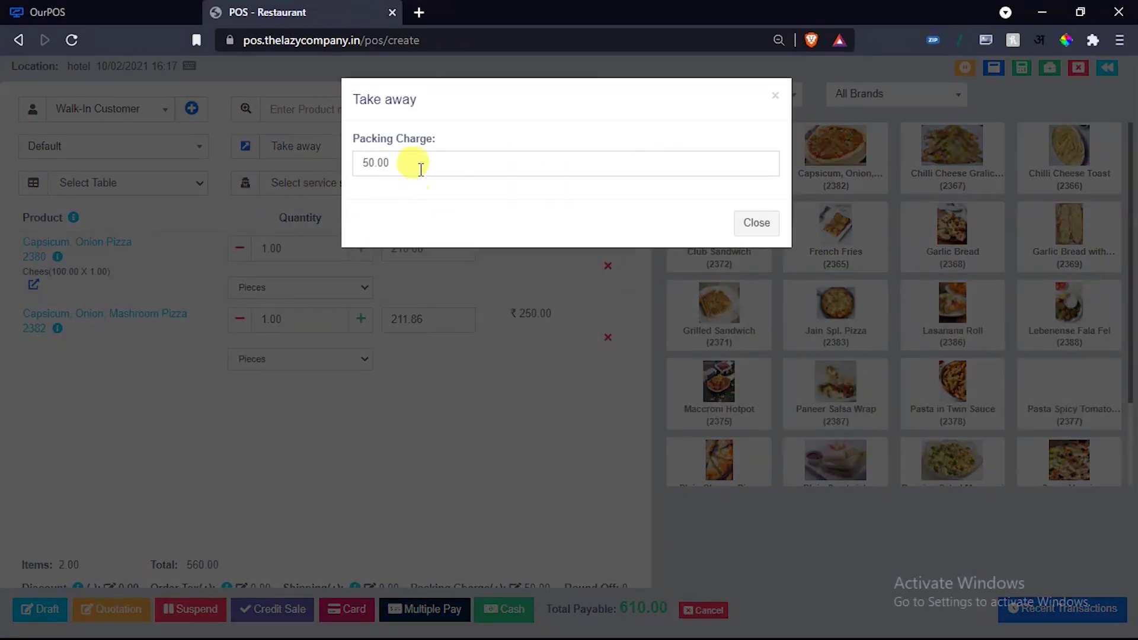
{"action": "left_click_drag", "start_coordinate": [419, 163], "coordinate": [360, 164]}
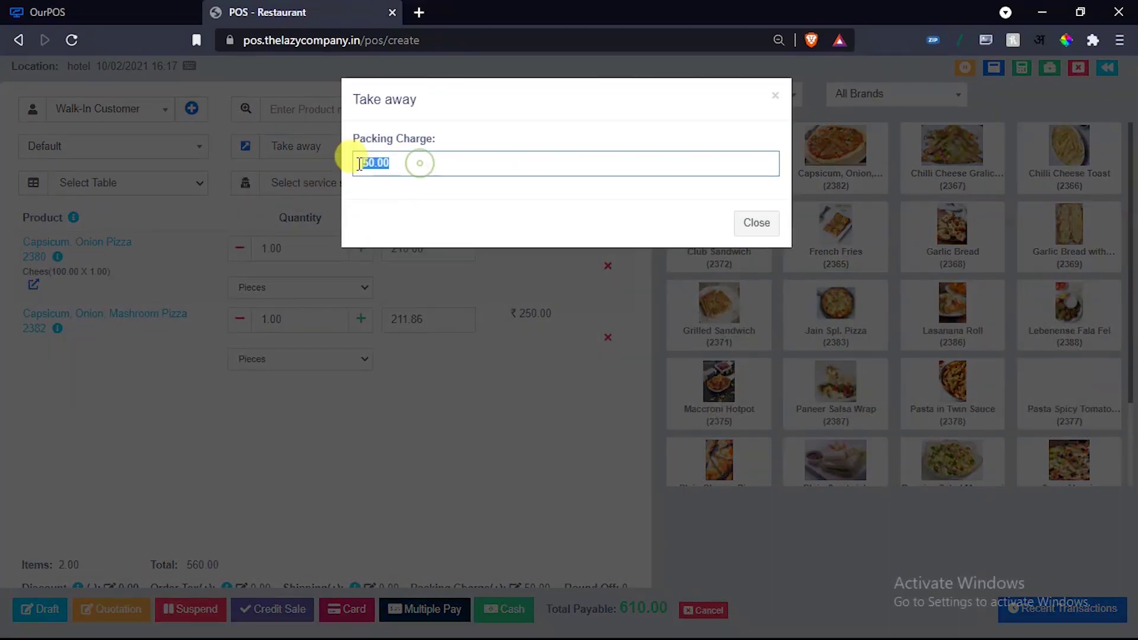
{"action": "key", "text": "BackSpace"}
{"action": "left_click", "coordinate": [757, 223]}
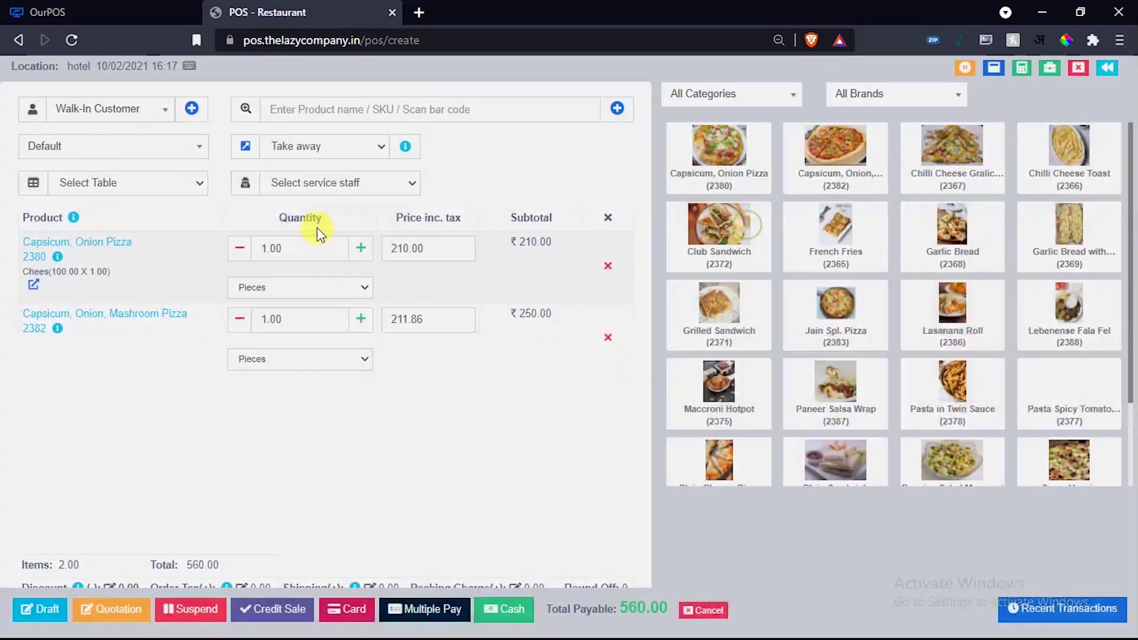
Assign table 2 and the service staff entry "staff" to the sale
{"action": "left_click", "coordinate": [96, 185]}
{"action": "left_click", "coordinate": [79, 232]}
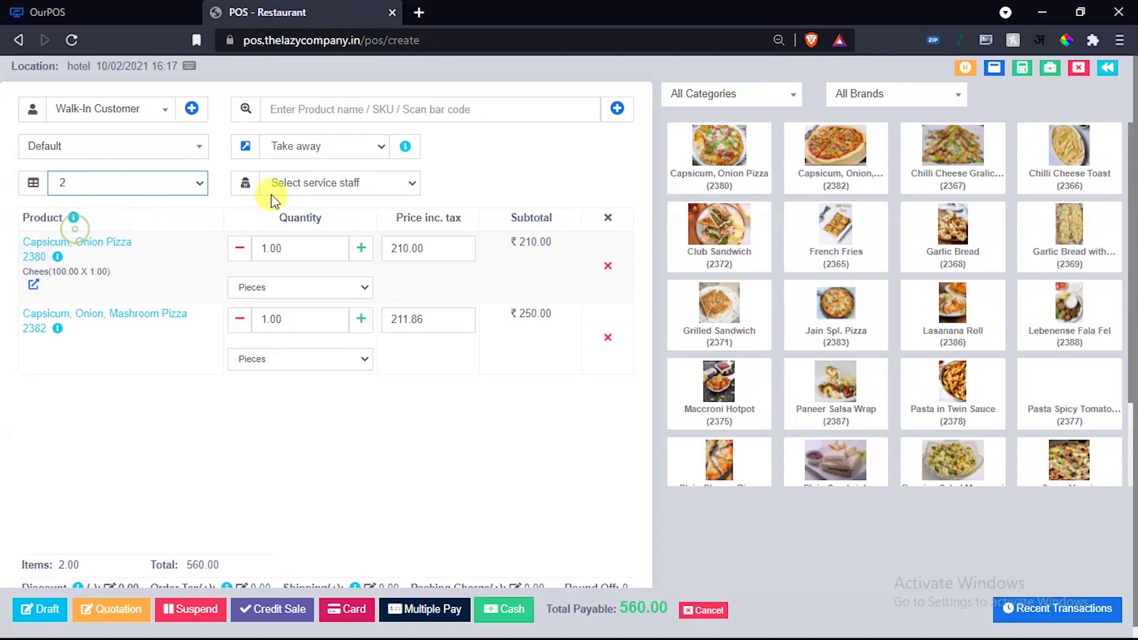
{"action": "left_click", "coordinate": [329, 183]}
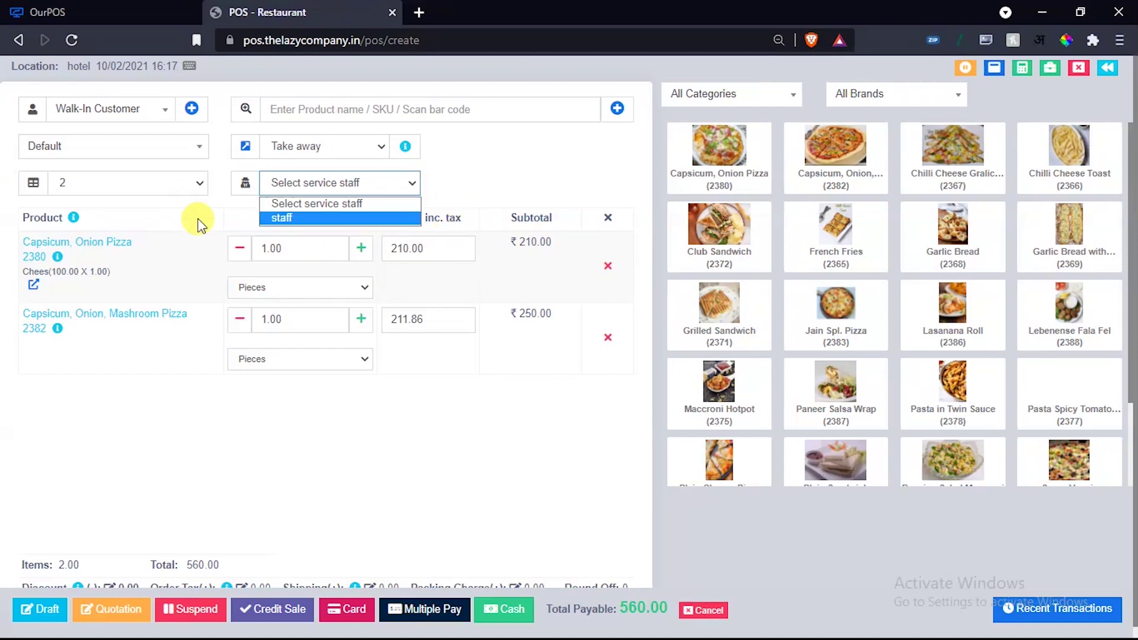
{"action": "left_click", "coordinate": [309, 217]}
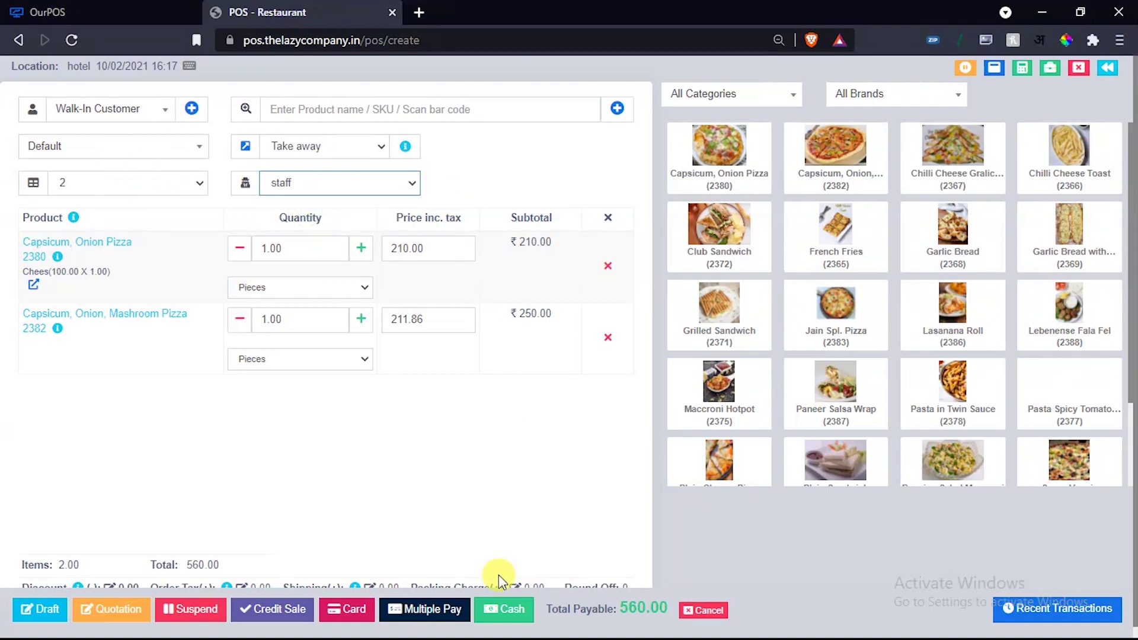
Finalize the sale as a cash payment without printing the receipt, and go back to the POS sales list
{"action": "left_click", "coordinate": [500, 619]}
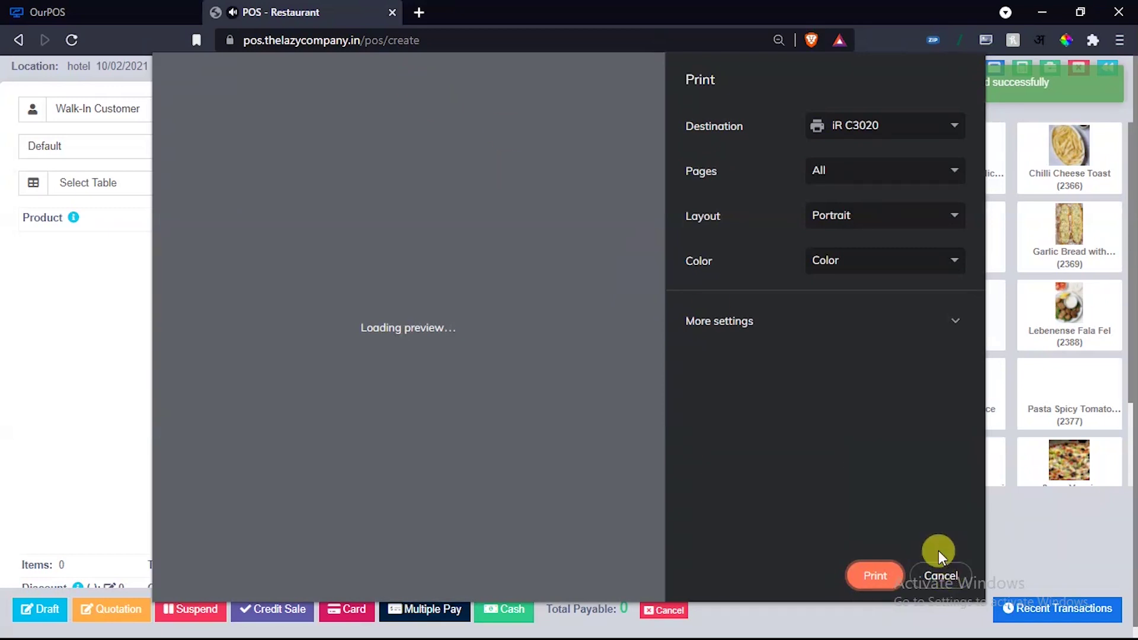
{"action": "left_click", "coordinate": [940, 572]}
{"action": "left_click", "coordinate": [1103, 81]}
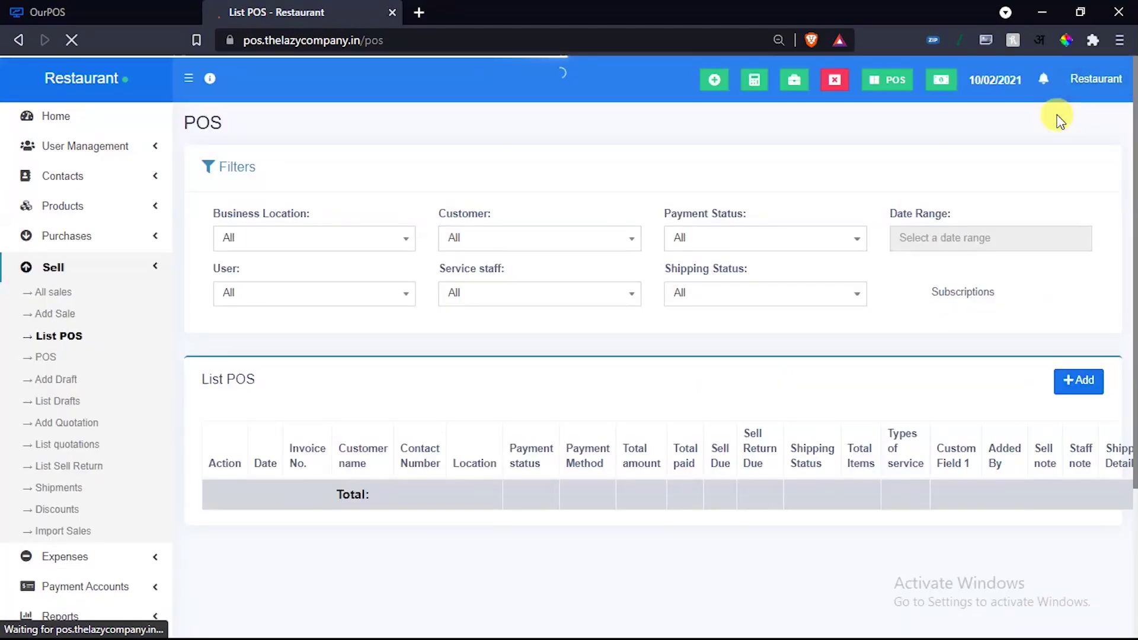
{"action": "scroll", "coordinate": [24, 438], "scroll_direction": "down", "scroll_amount": 6}
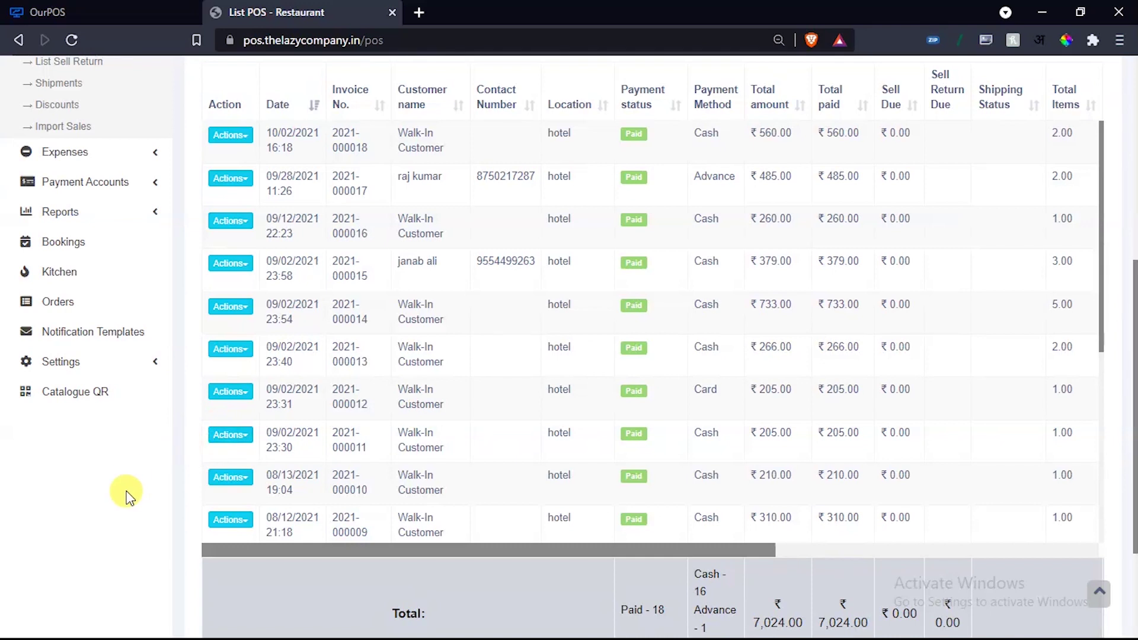
Open Catalogue QR and generate a QR code for the business location hotel (BL0001)
{"action": "left_click", "coordinate": [58, 384]}
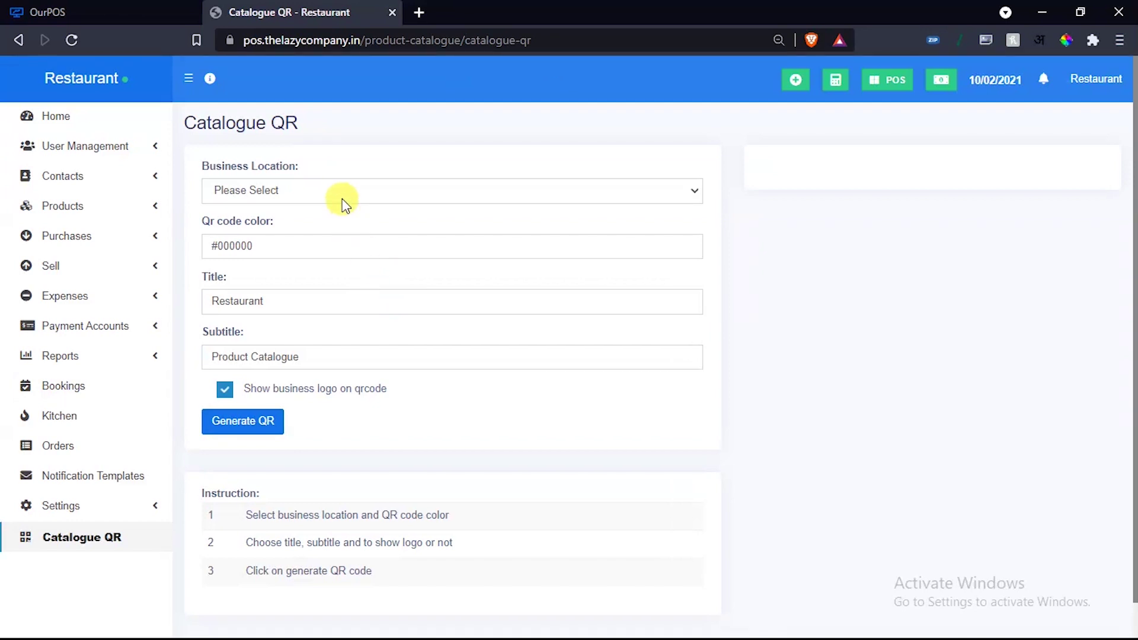
{"action": "left_click", "coordinate": [344, 199]}
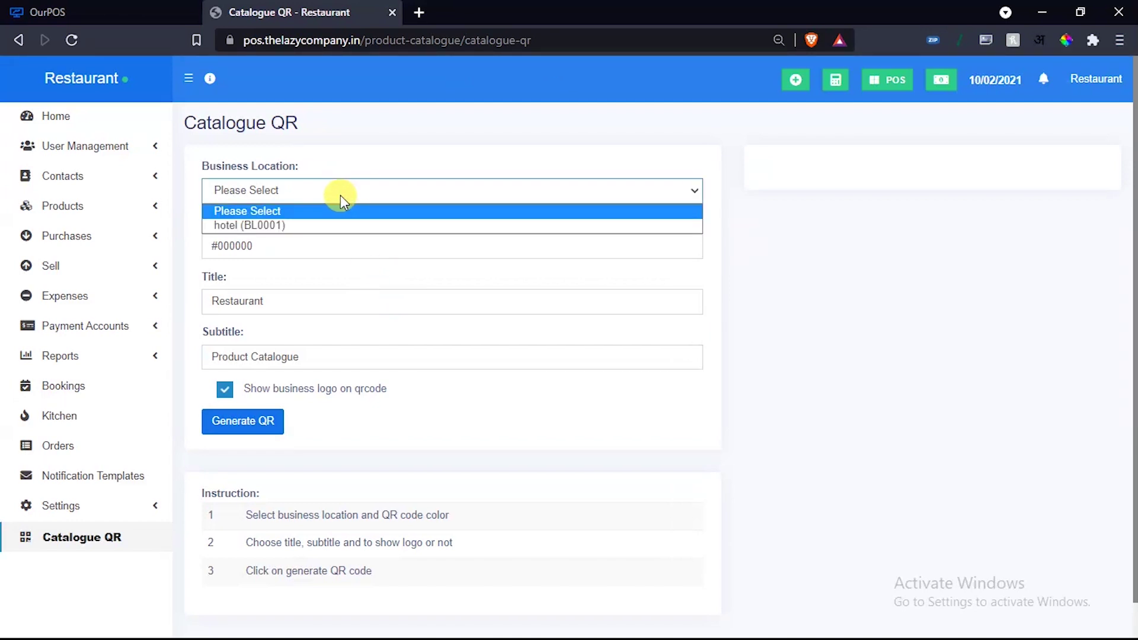
{"action": "left_click", "coordinate": [242, 226]}
{"action": "left_click", "coordinate": [236, 432]}
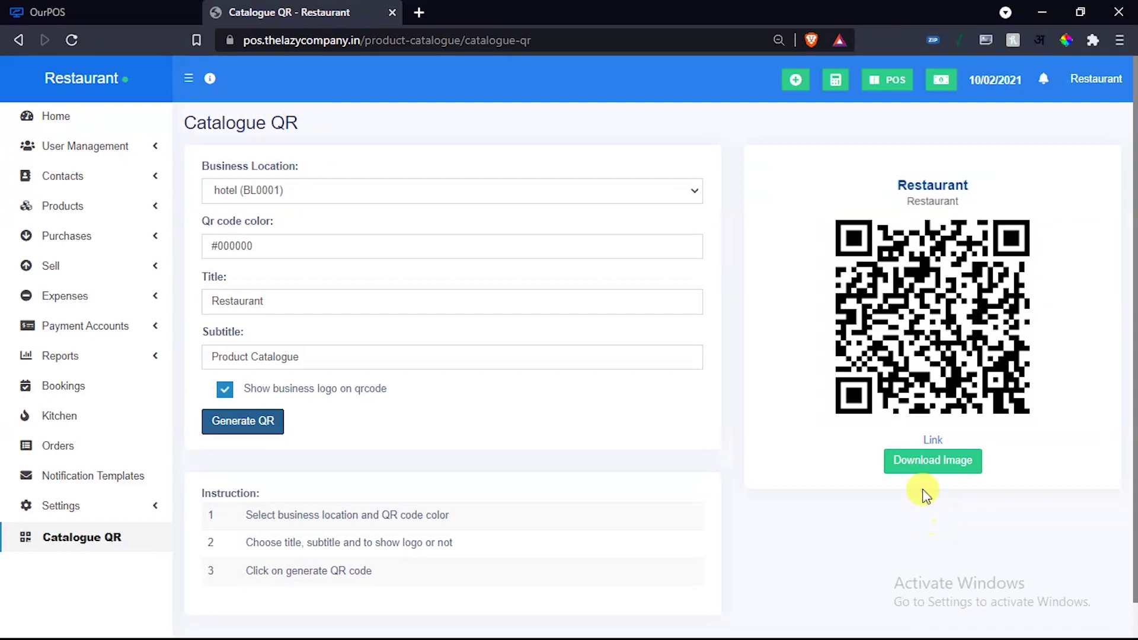
Open the generated catalogue link, look through the menu items with their prices, and return from the Catalogue QR page to the home dashboard
{"action": "left_click", "coordinate": [930, 439]}
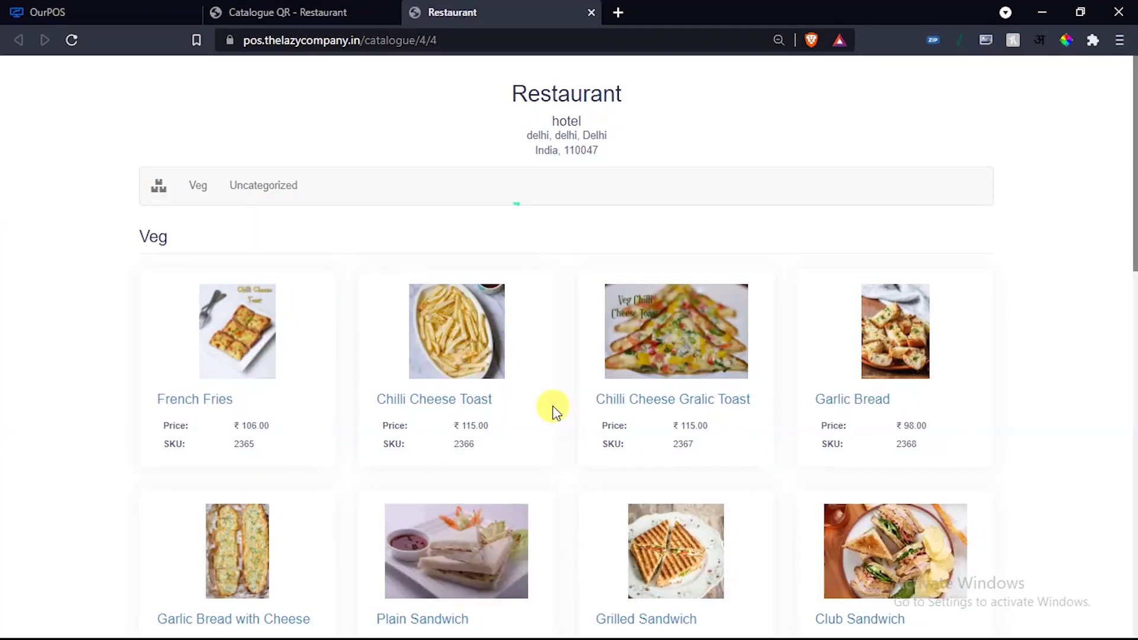
{"action": "left_click", "coordinate": [298, 9]}
{"action": "left_click", "coordinate": [485, 8]}
{"action": "scroll", "coordinate": [569, 362], "scroll_direction": "down", "scroll_amount": 9}
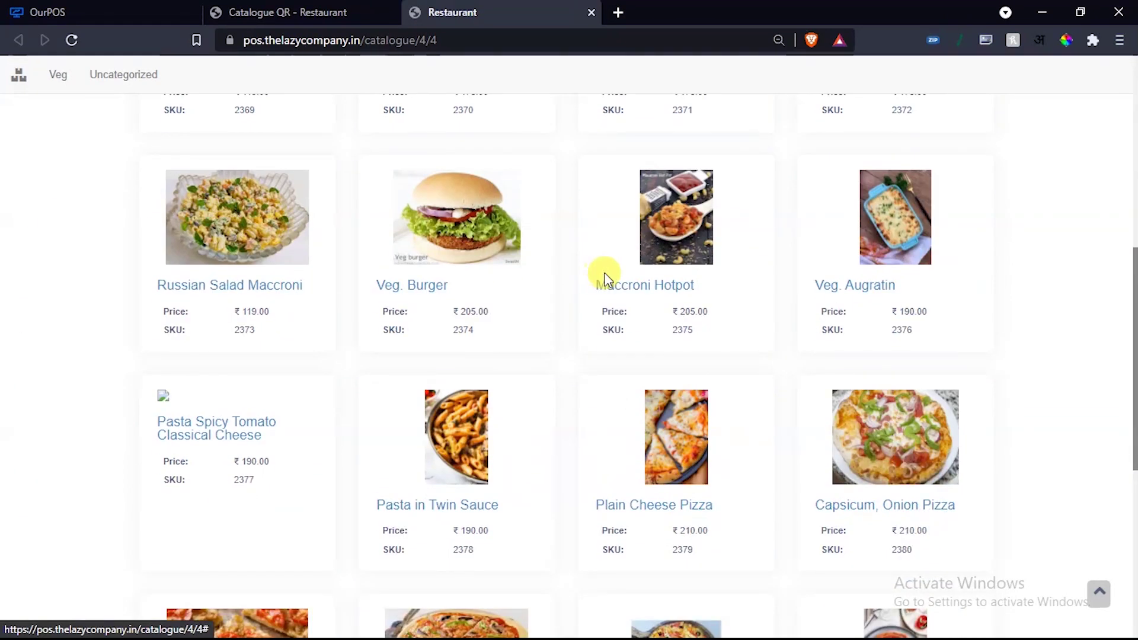
{"action": "scroll", "coordinate": [604, 275], "scroll_direction": "down", "scroll_amount": 4}
{"action": "scroll", "coordinate": [601, 274], "scroll_direction": "up", "scroll_amount": 2}
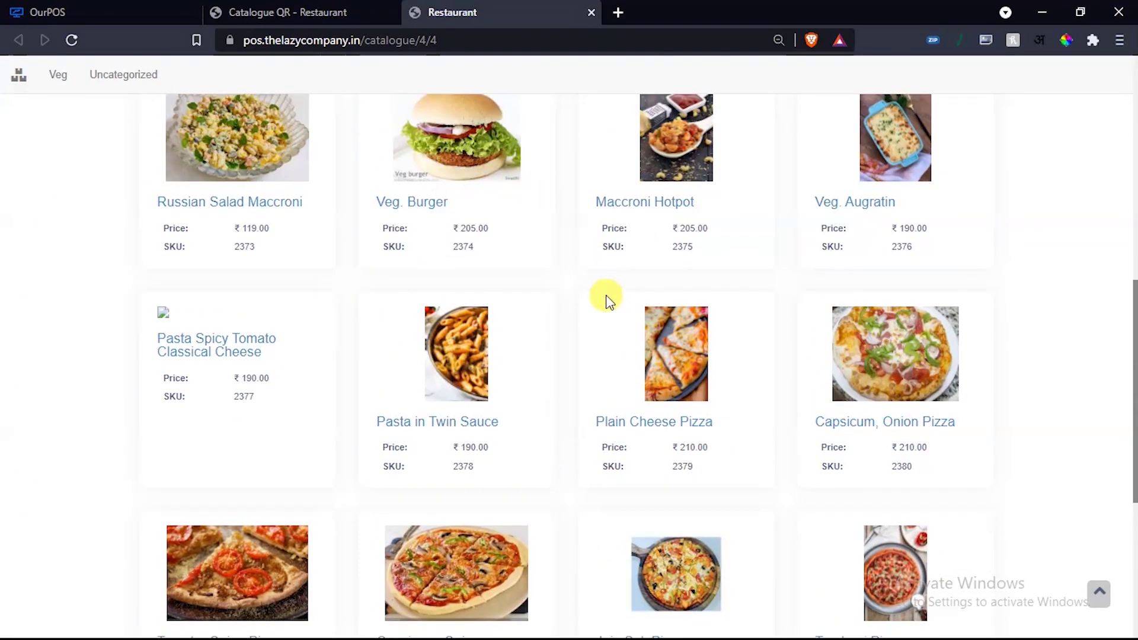
{"action": "scroll", "coordinate": [606, 300], "scroll_direction": "down", "scroll_amount": 4}
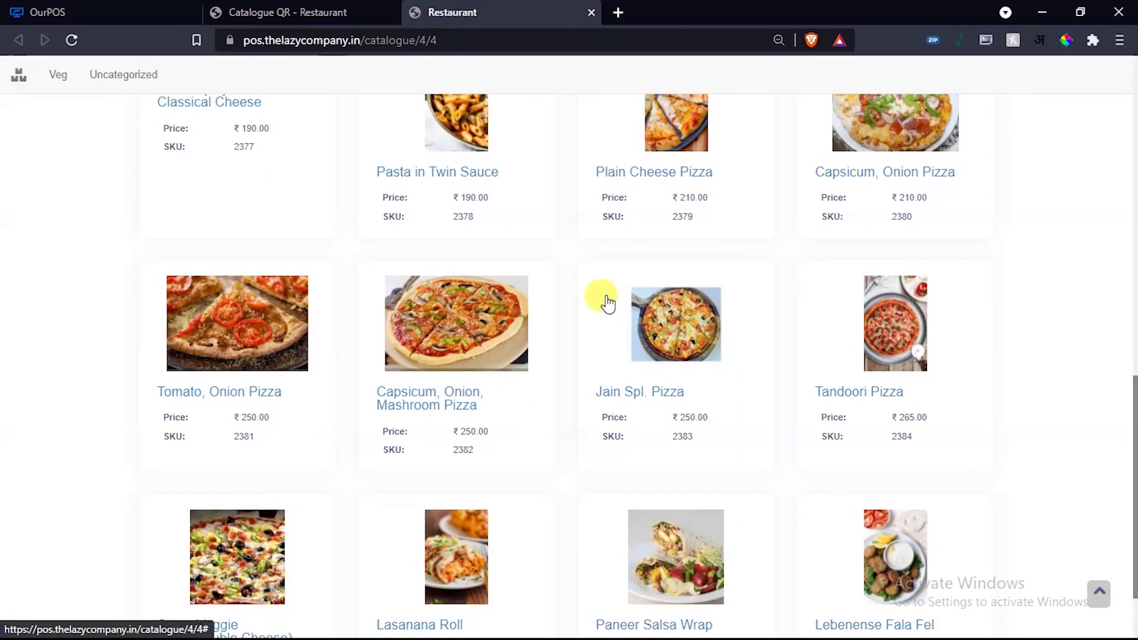
{"action": "scroll", "coordinate": [526, 258], "scroll_direction": "up", "scroll_amount": 12}
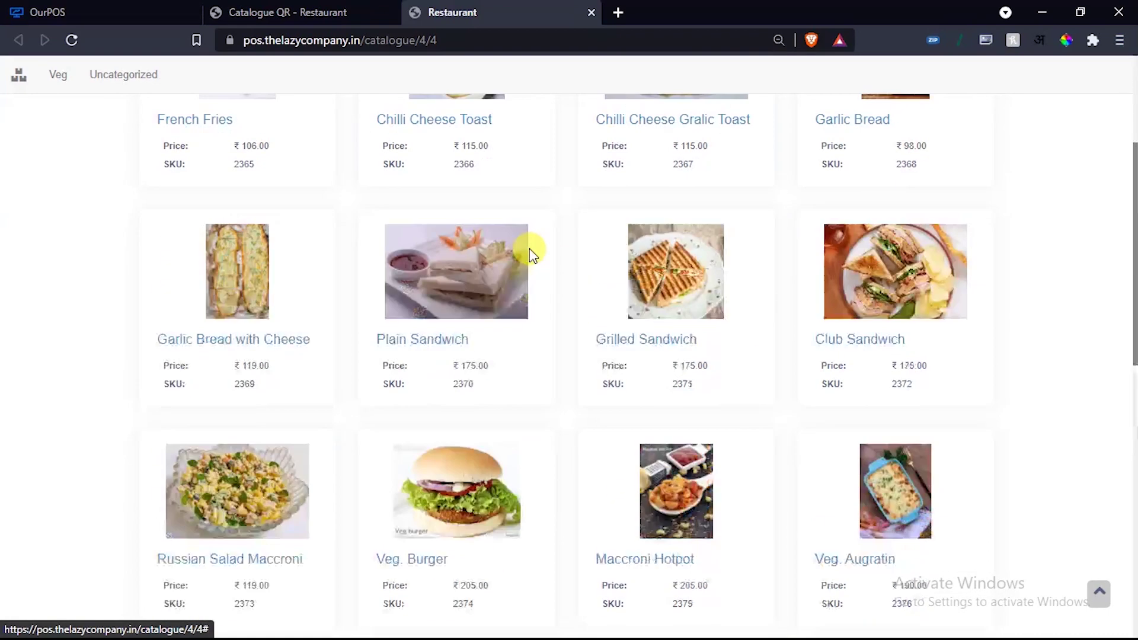
{"action": "left_click", "coordinate": [283, 10]}
{"action": "left_click", "coordinate": [79, 79]}
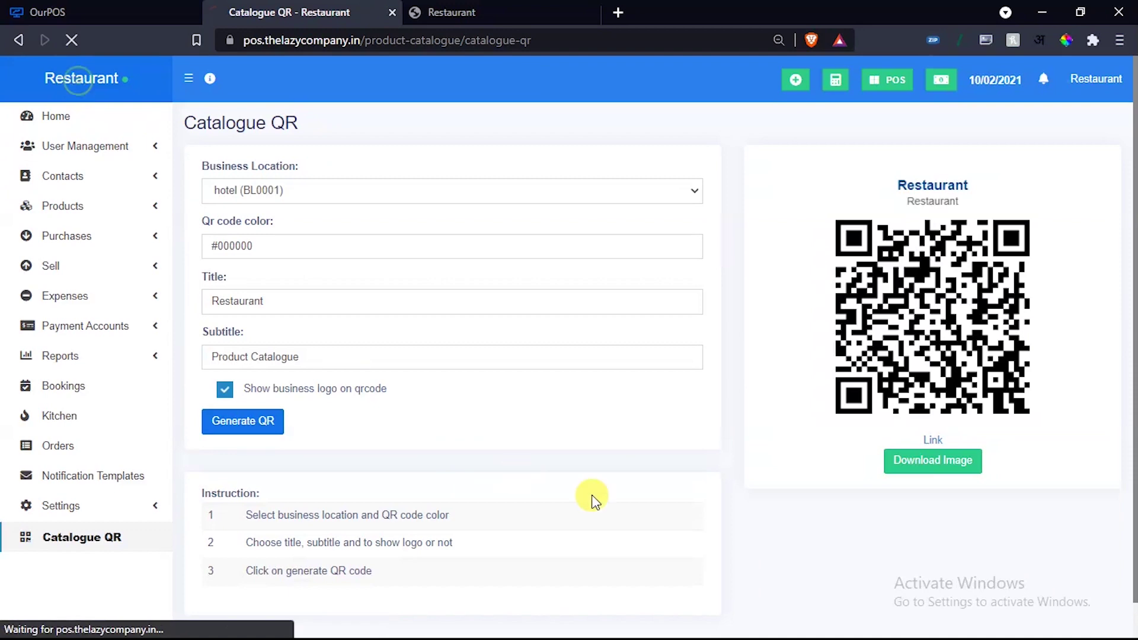